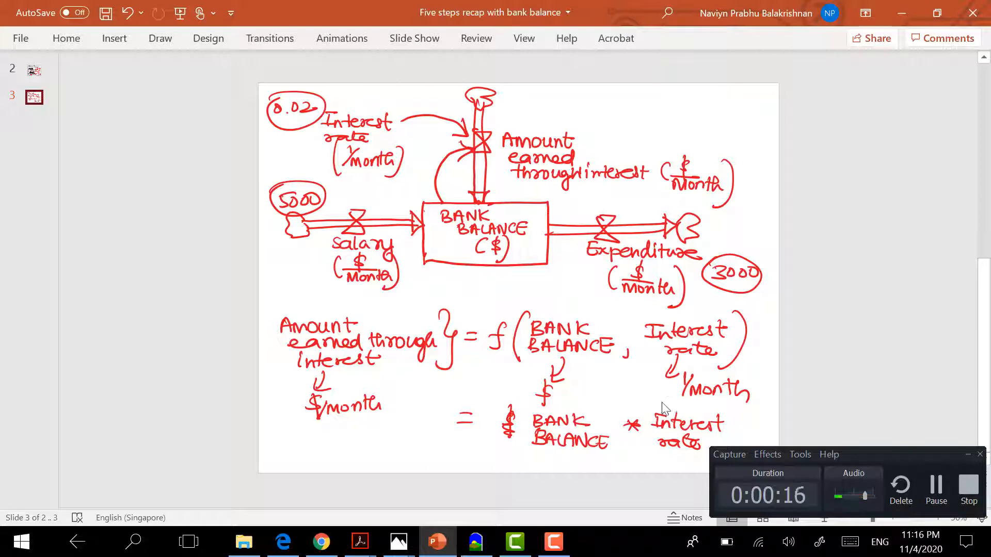
# Switch to Vensim and start a new model.
pyautogui.click(485, 474)
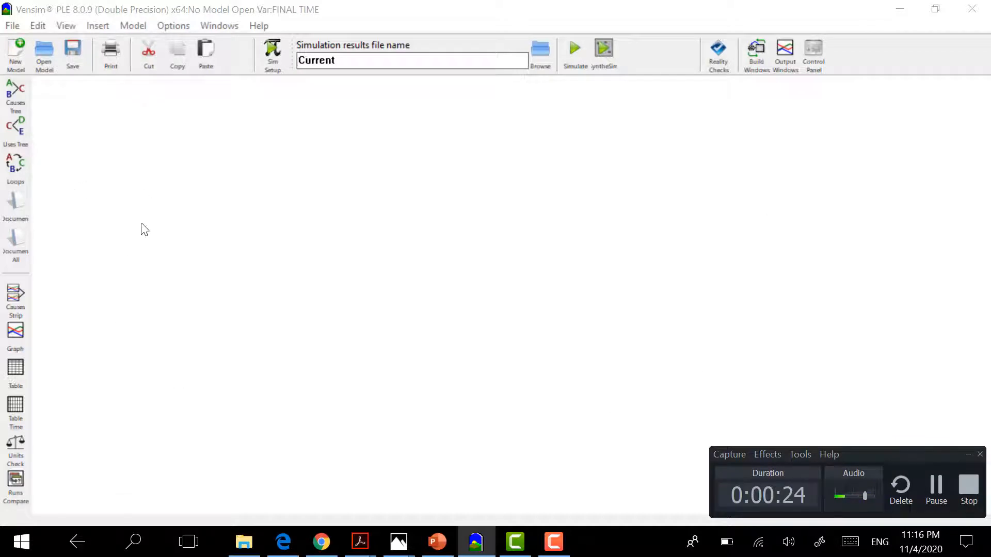
pyautogui.click(19, 127)
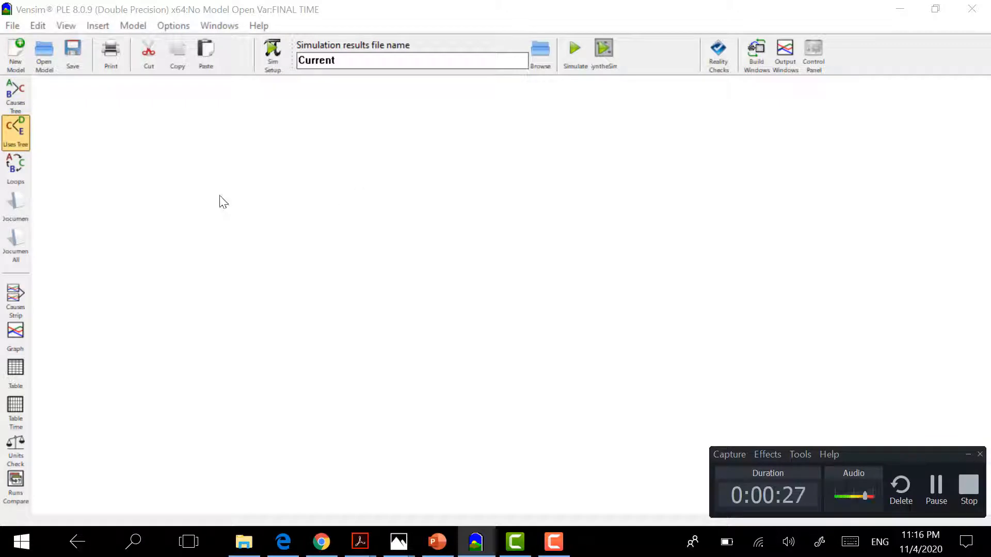
pyautogui.click(21, 60)
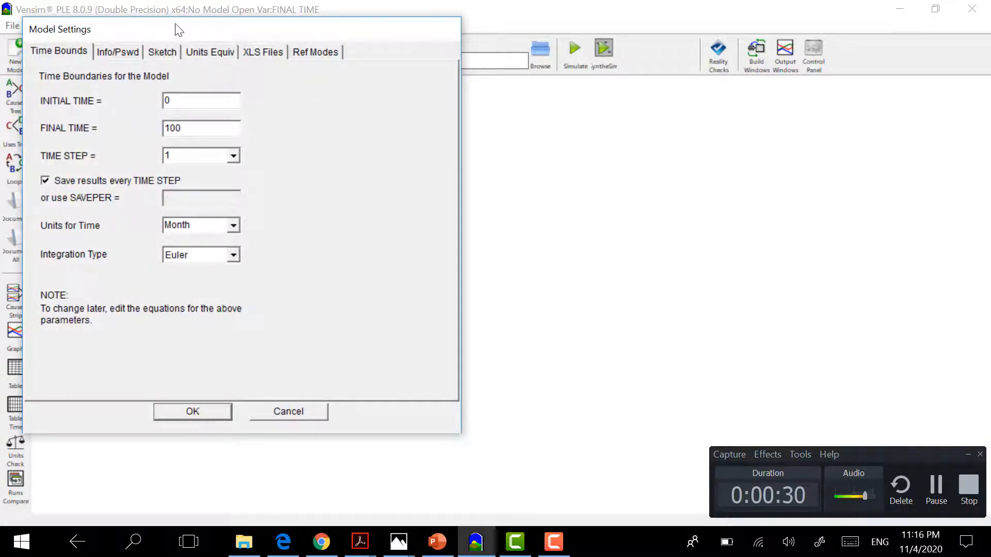
# Set the new model's final time to 12 and time step to 0.0625, and accept the model settings.
pyautogui.moveTo(175, 30); pyautogui.dragTo(477, 44)
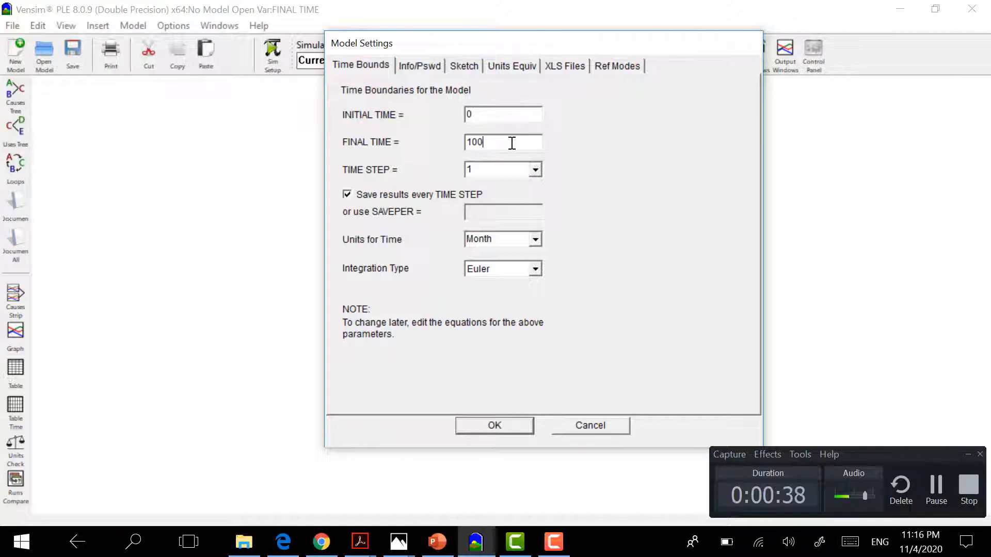
pyautogui.moveTo(512, 143); pyautogui.dragTo(467, 139)
pyautogui.write('12')
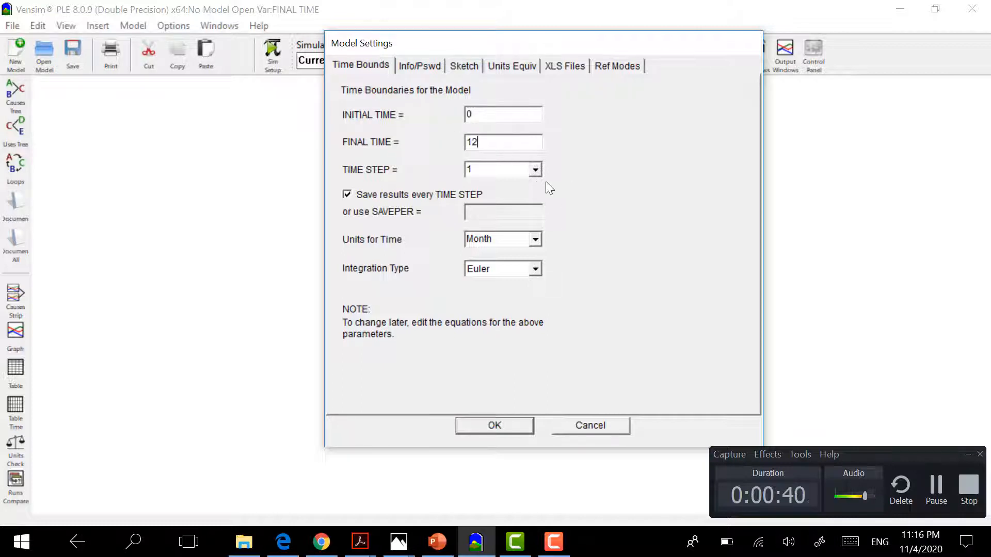
pyautogui.click(537, 172)
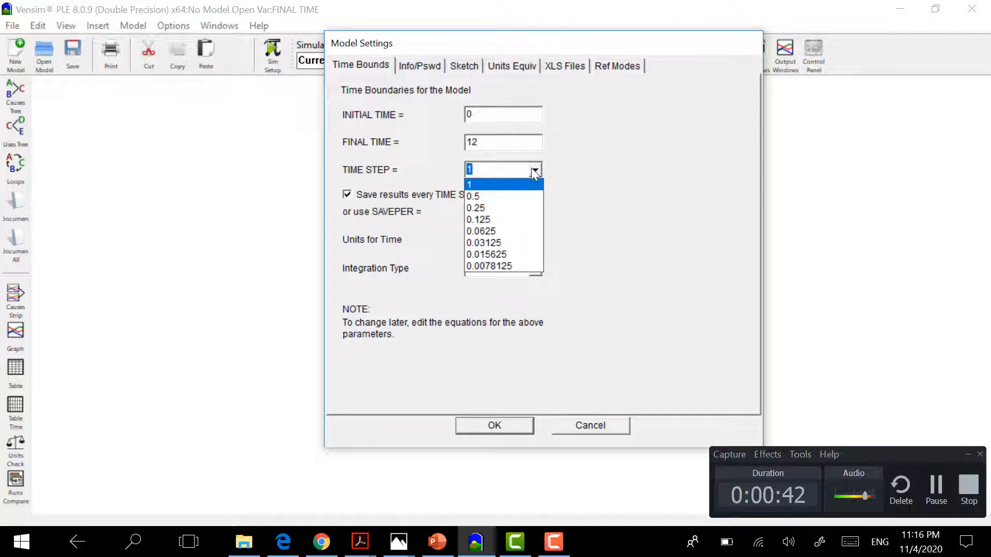
pyautogui.click(522, 232)
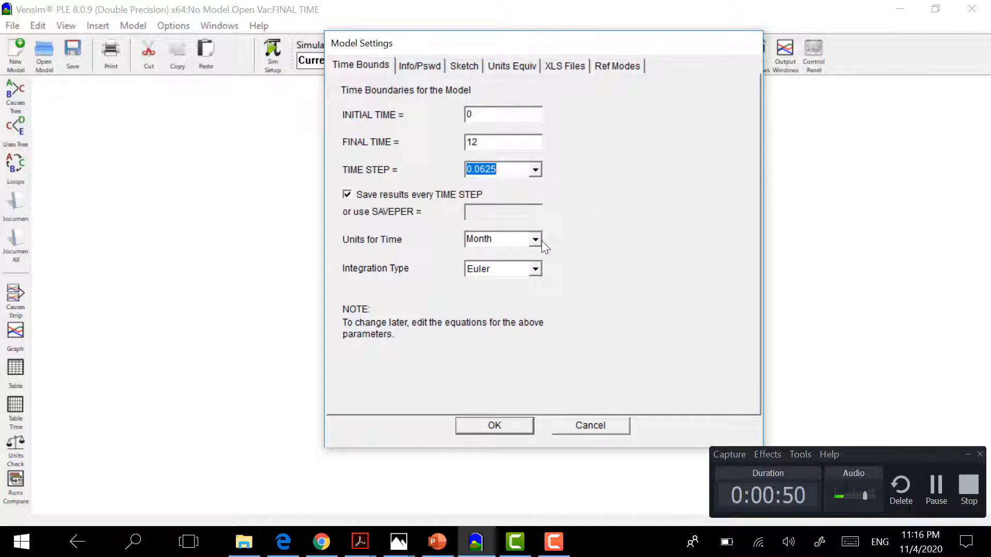
pyautogui.click(505, 422)
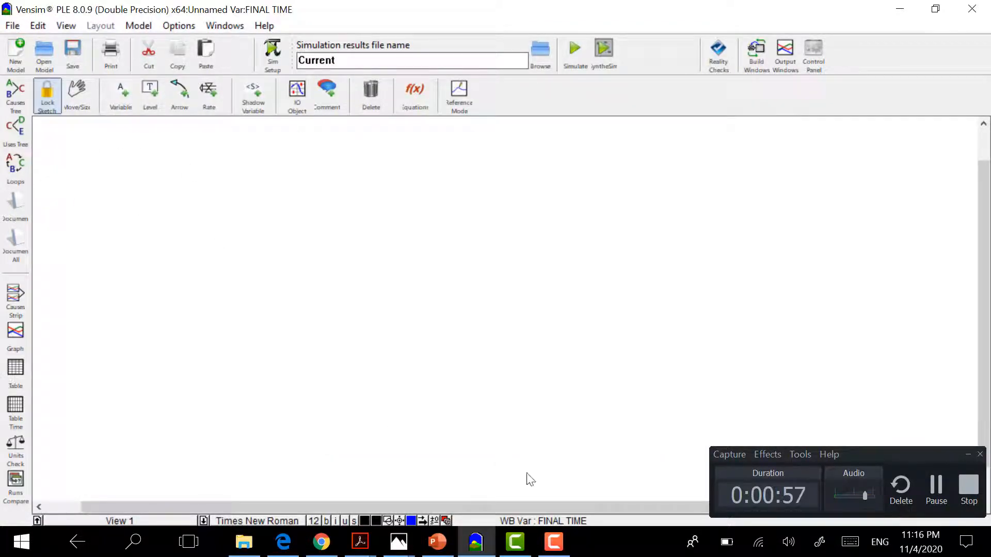
# Consult the hand-drawn diagram in PowerPoint, and in Vensim add a level named BANK BALANCE with an enlarged box.
pyautogui.click(438, 550)
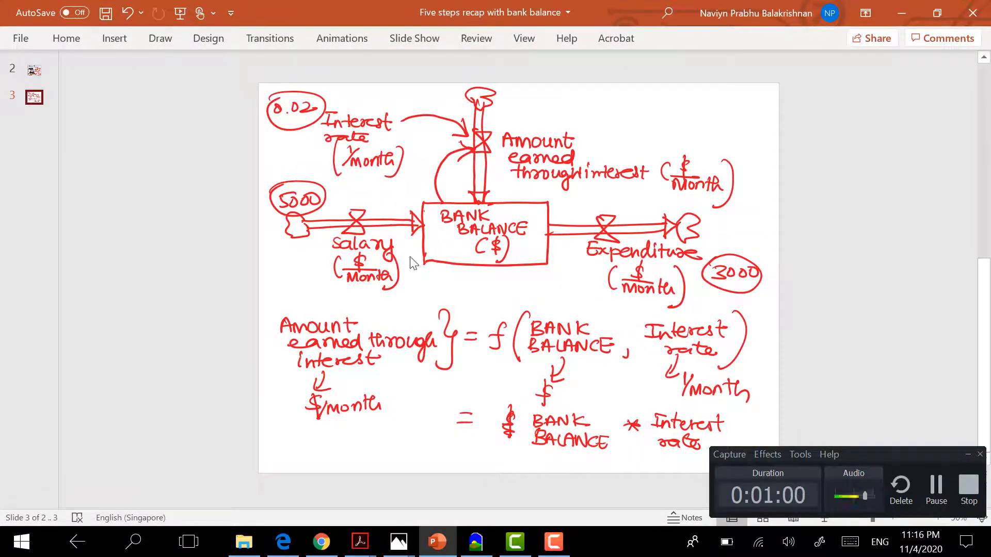
pyautogui.click(903, 13)
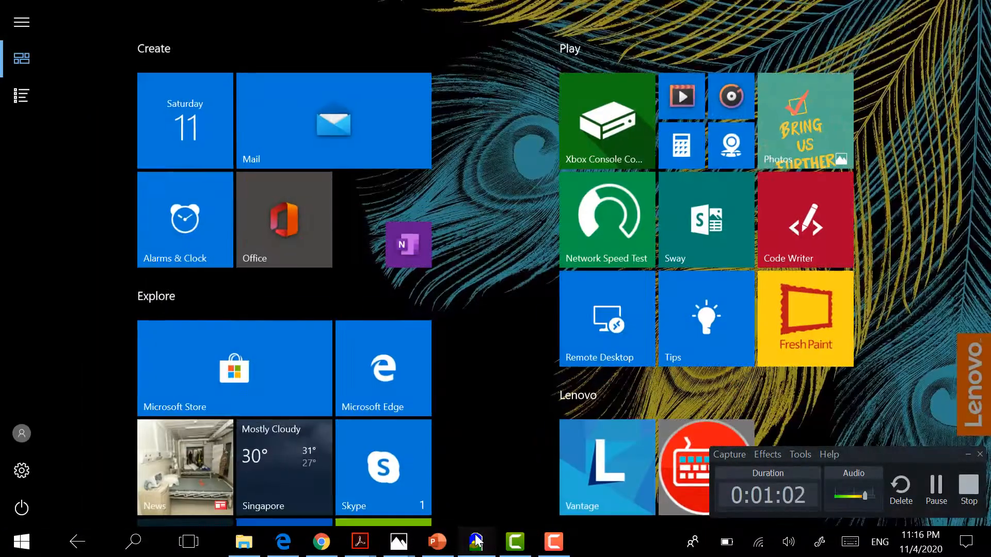
pyautogui.click(476, 541)
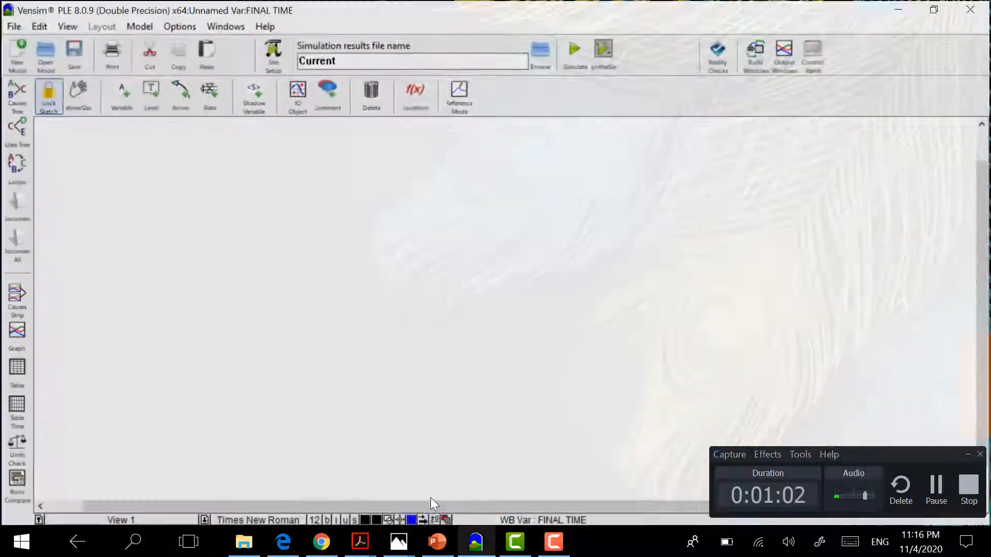
pyautogui.click(153, 93)
pyautogui.click(454, 300)
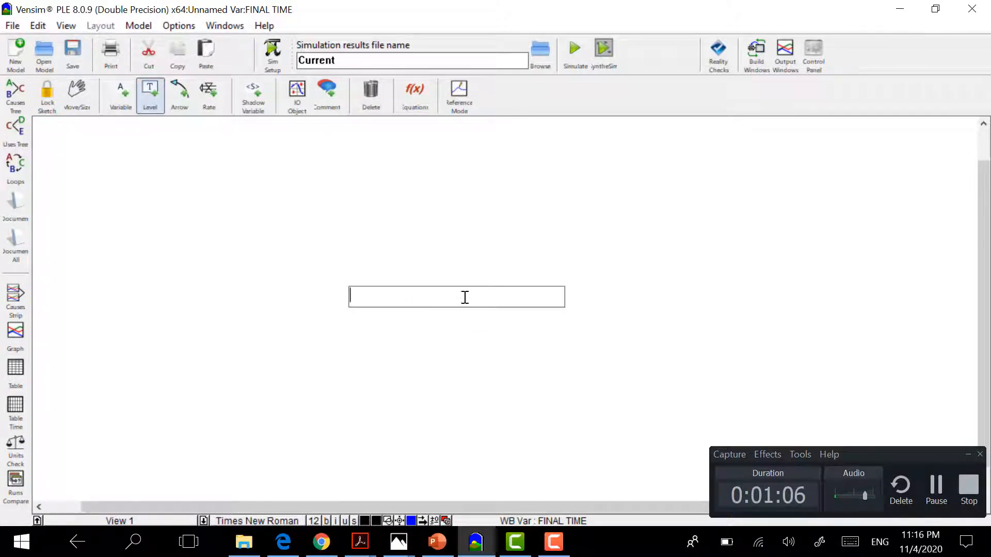
pyautogui.write('BANK')
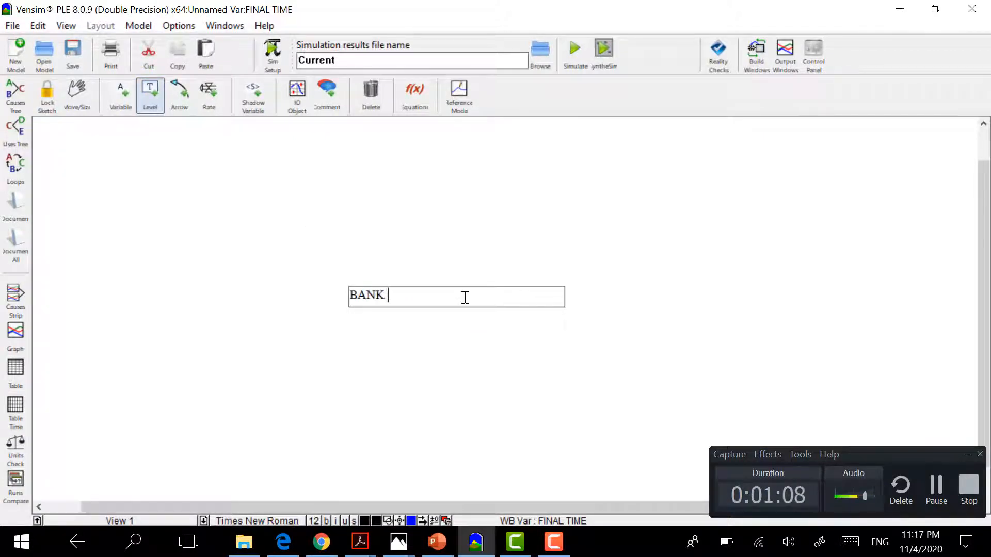
pyautogui.write(' BALANCE')
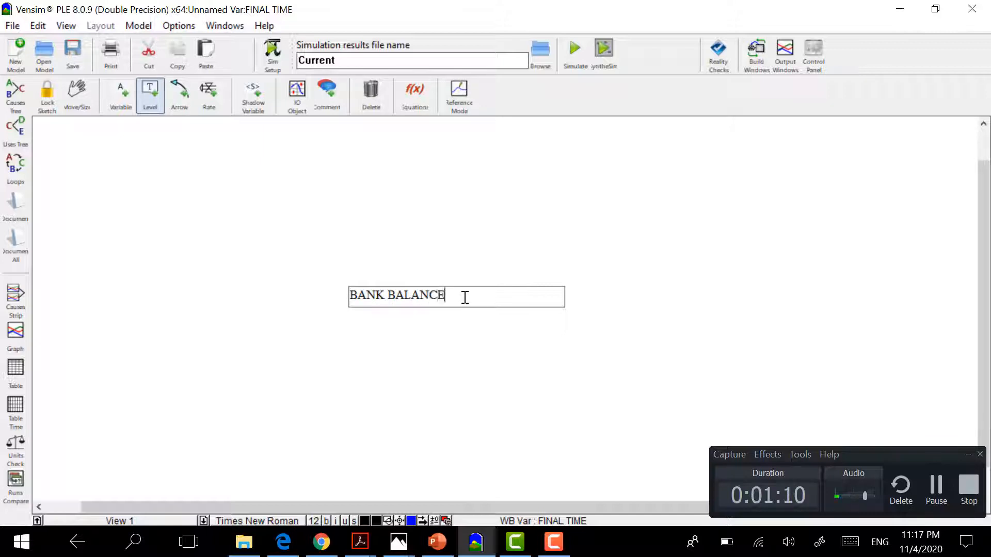
pyautogui.press('Return')
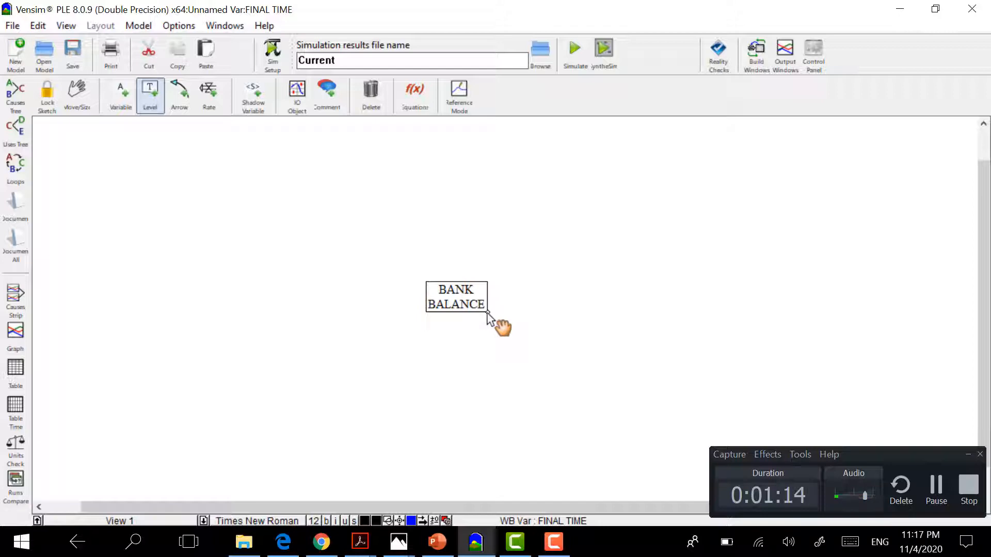
pyautogui.moveTo(488, 312); pyautogui.dragTo(523, 334)
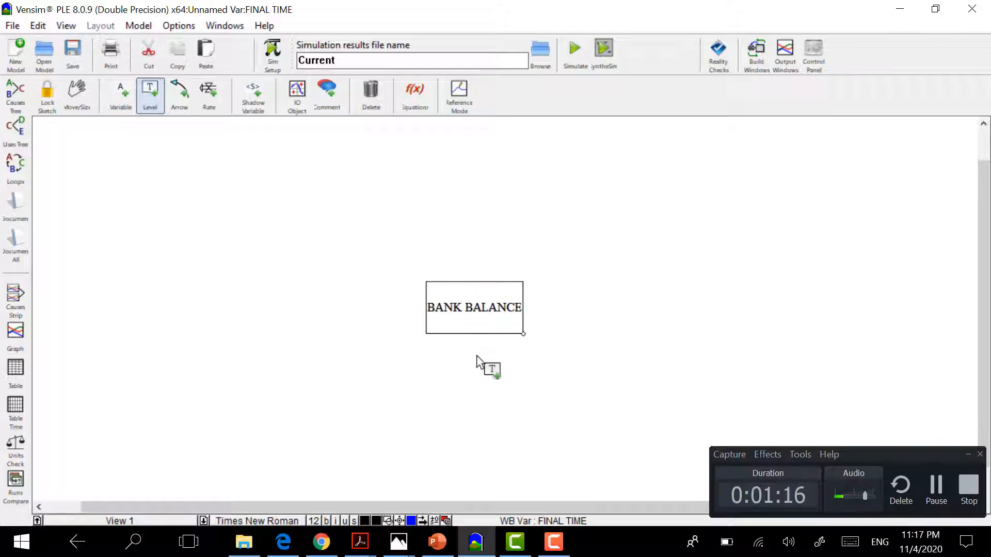
# Check the flows in the PowerPoint diagram, and in Vensim add a Salary rate flowing from a cloud into BANK BALANCE.
pyautogui.click(437, 542)
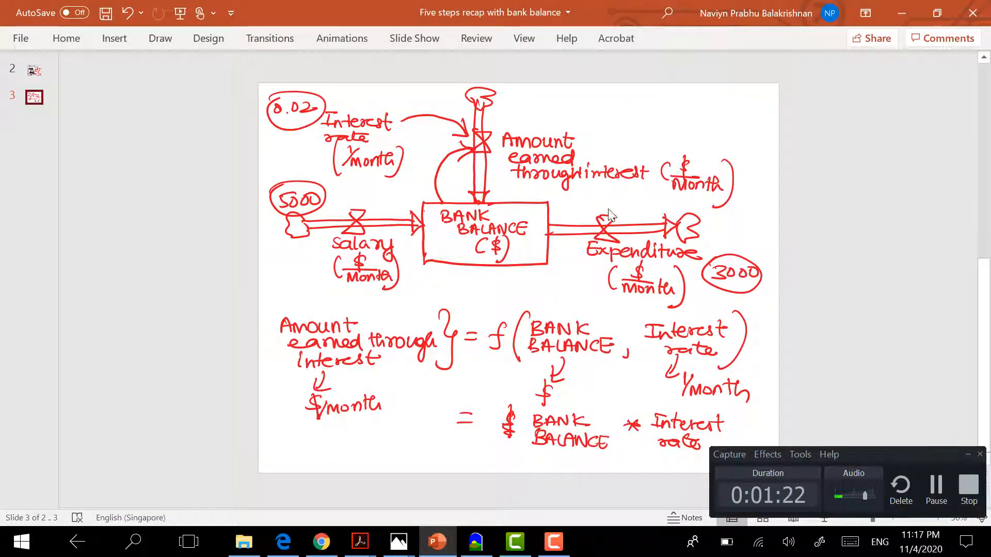
pyautogui.click(914, 10)
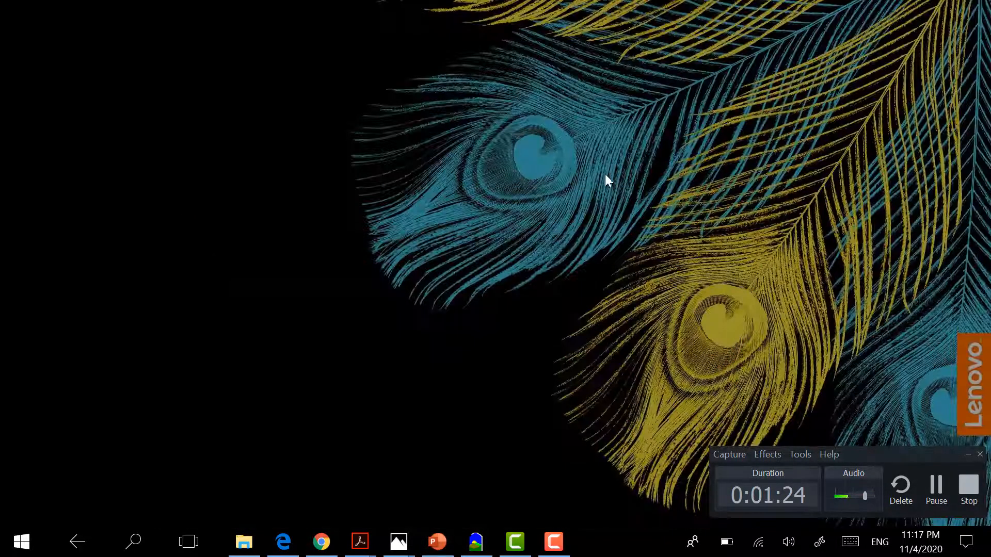
pyautogui.press('super')
pyautogui.click(491, 544)
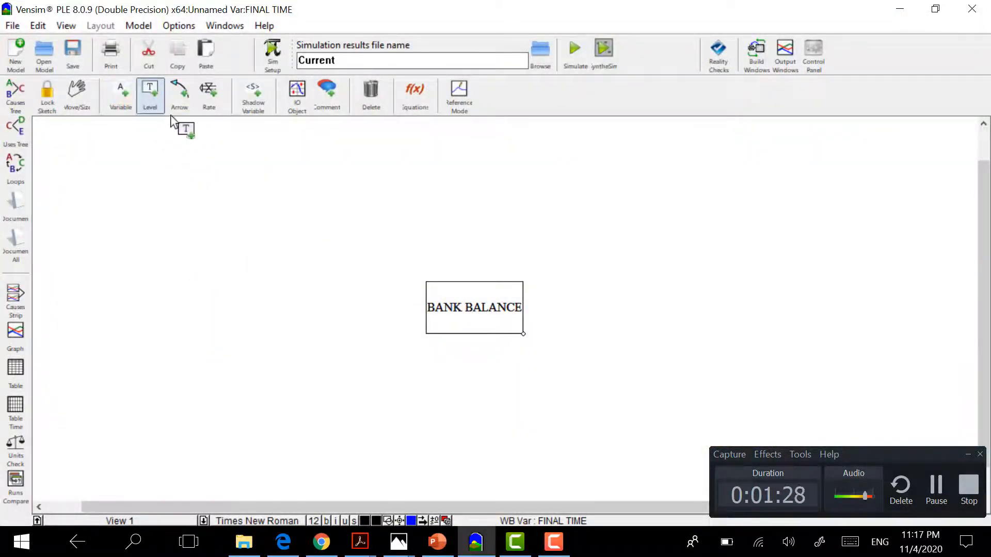
pyautogui.click(209, 100)
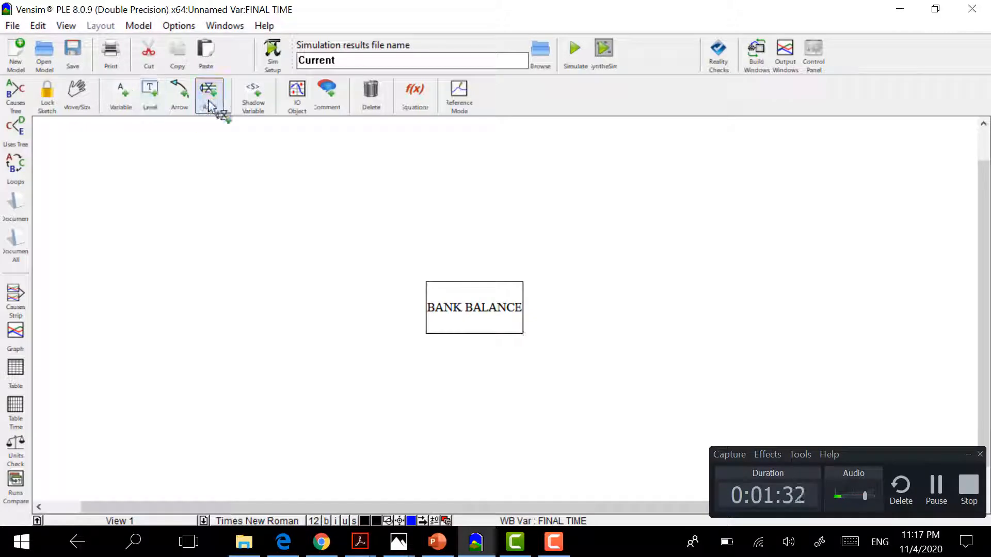
pyautogui.click(297, 308)
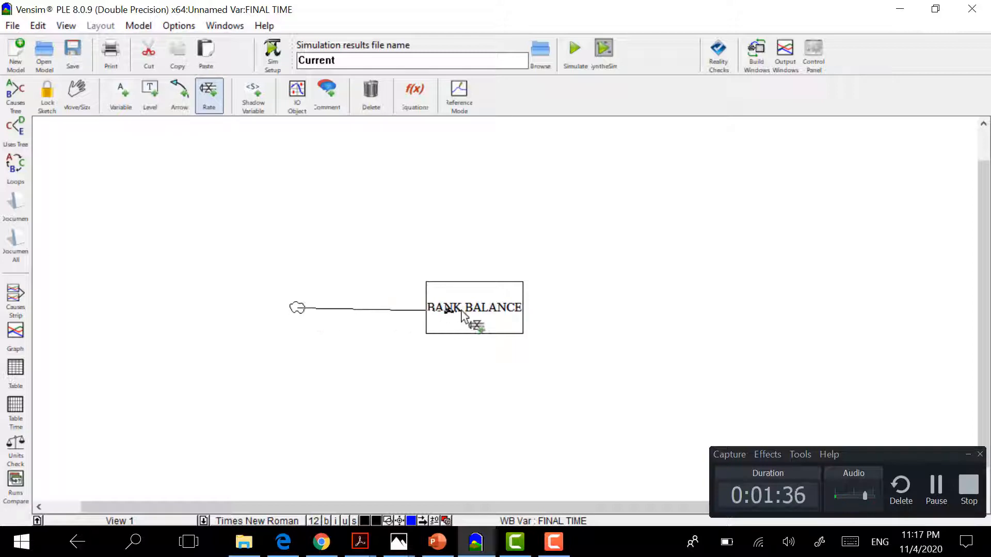
pyautogui.click(509, 320)
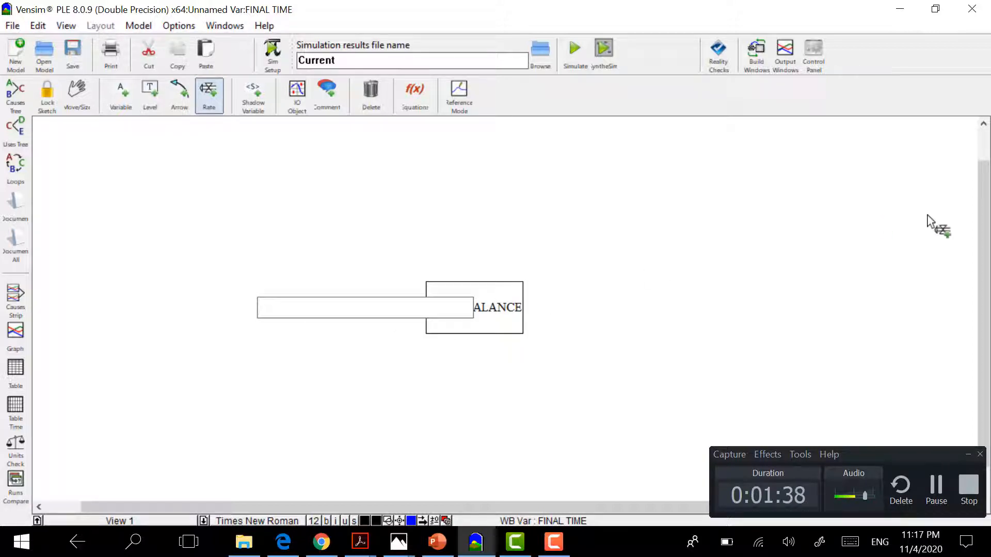
pyautogui.write('Salary')
pyautogui.press('Return')
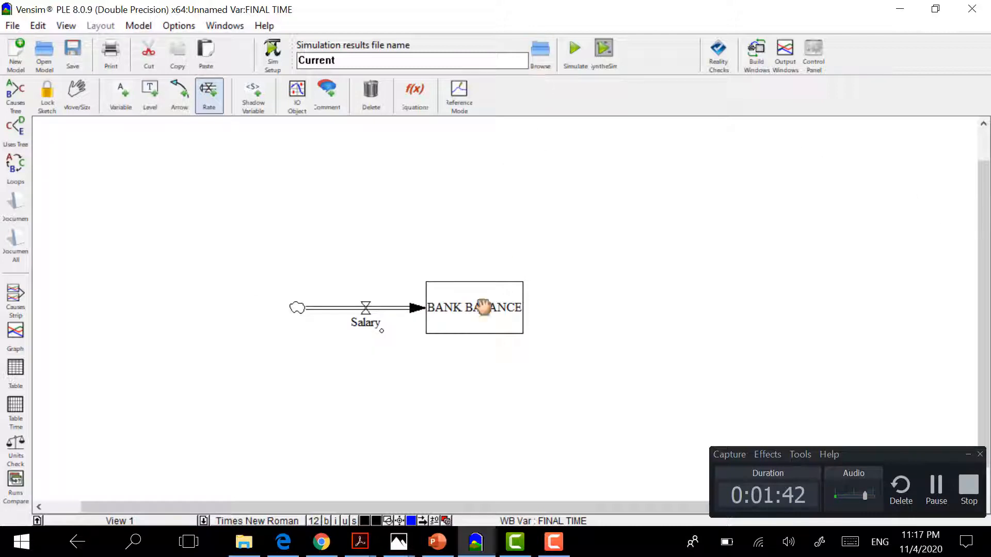
# Add a rate named Amount earned through interest, flowing from a cloud above the BANK BALANCE level down into it.
pyautogui.click(481, 163)
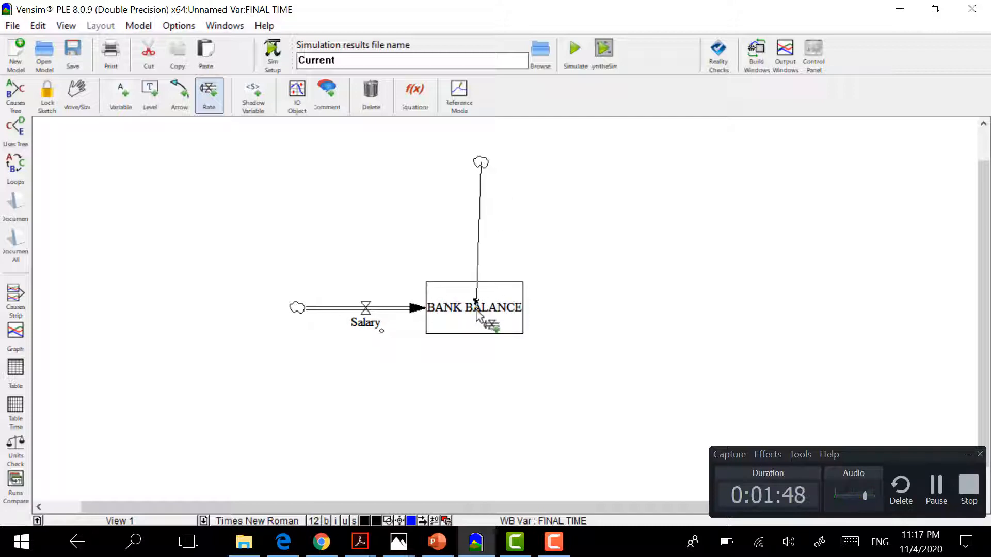
pyautogui.click(491, 321)
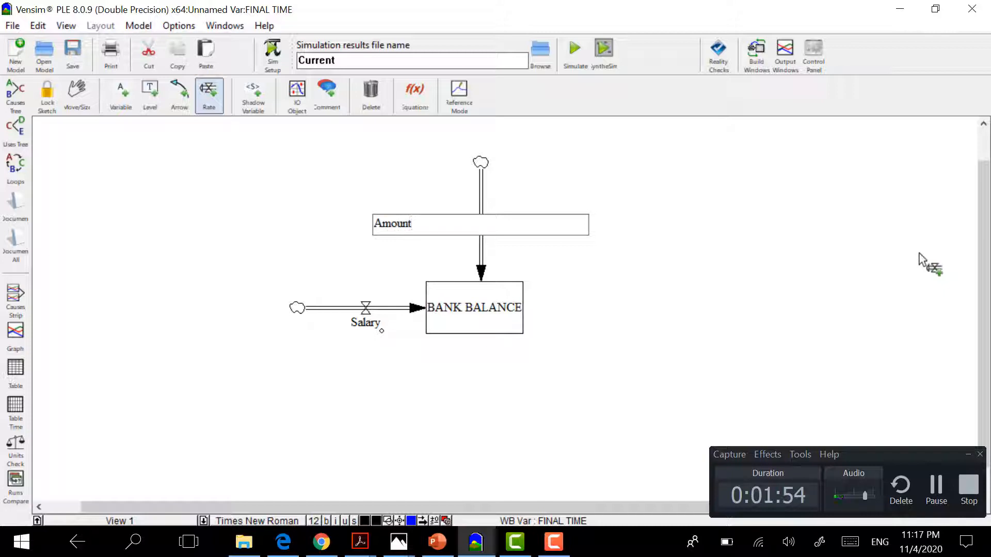
pyautogui.write('Amount earned ')
pyautogui.write('tho')
pyautogui.write('ough interes')
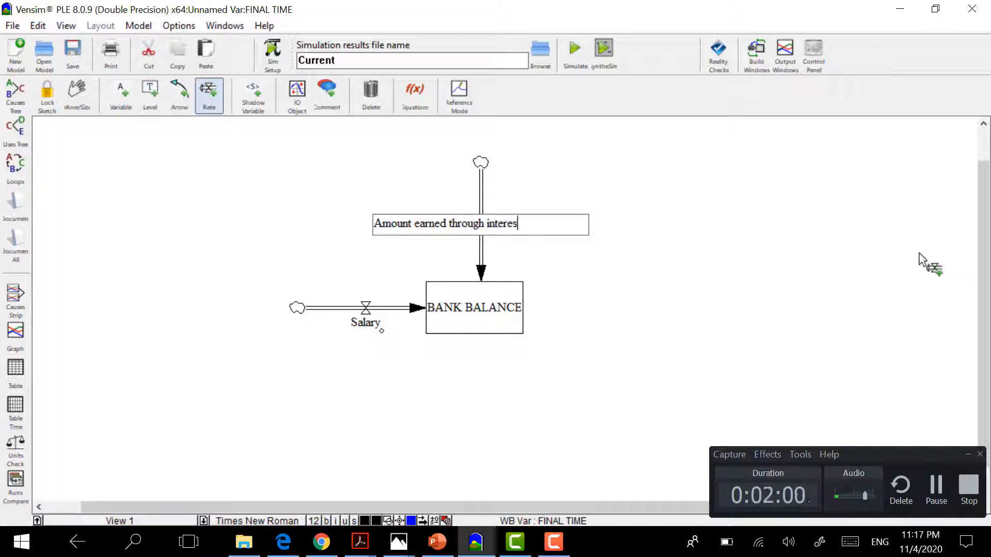
pyautogui.write('t')
pyautogui.press('Return')
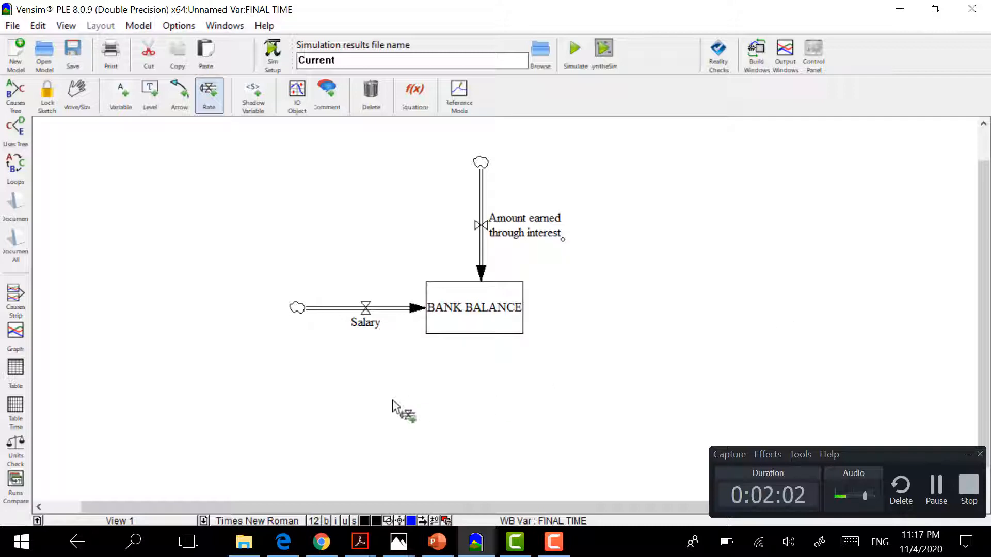
# Add an Expenditure rate flowing out of BANK BALANCE horizontally into a cloud, opposite the Salary inflow.
pyautogui.click(489, 309)
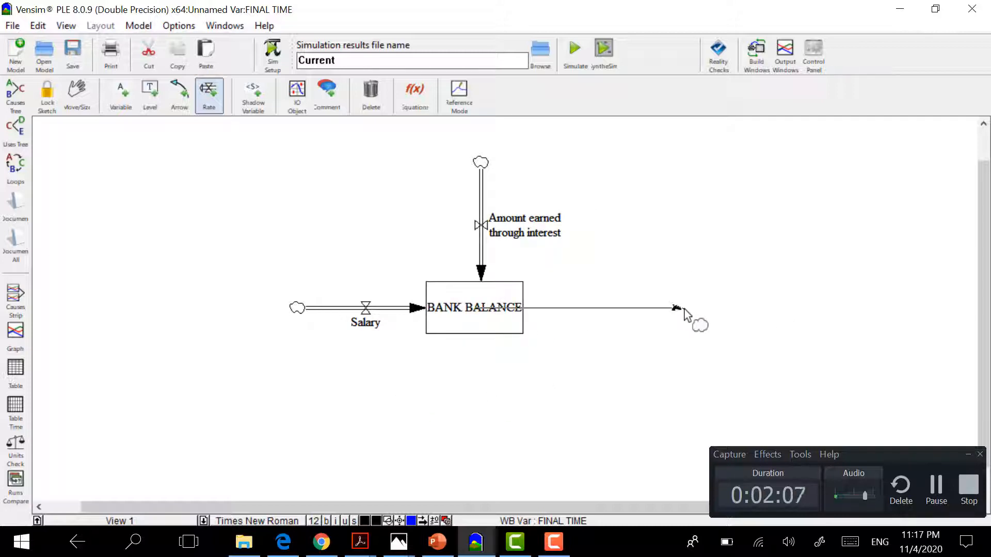
pyautogui.click(684, 308)
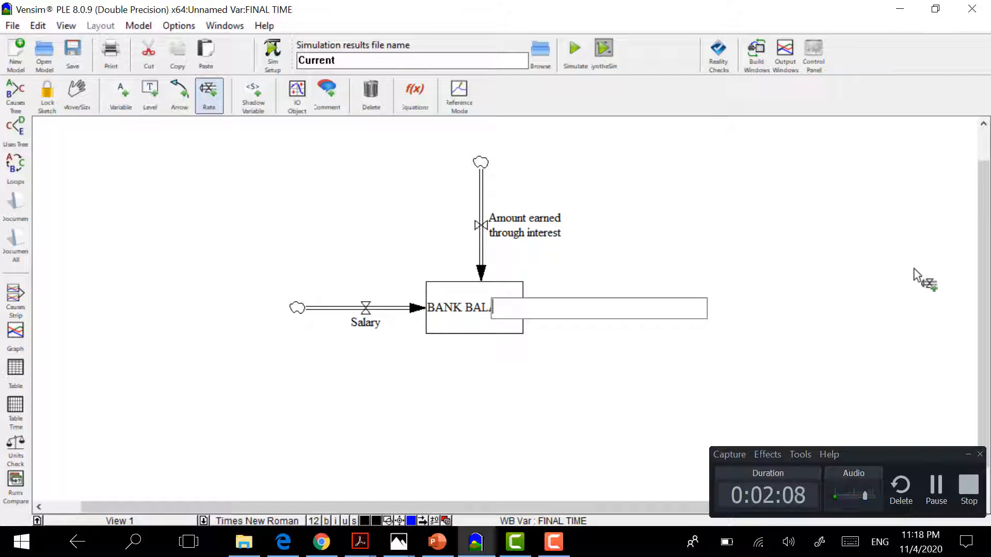
pyautogui.write('Expenditure')
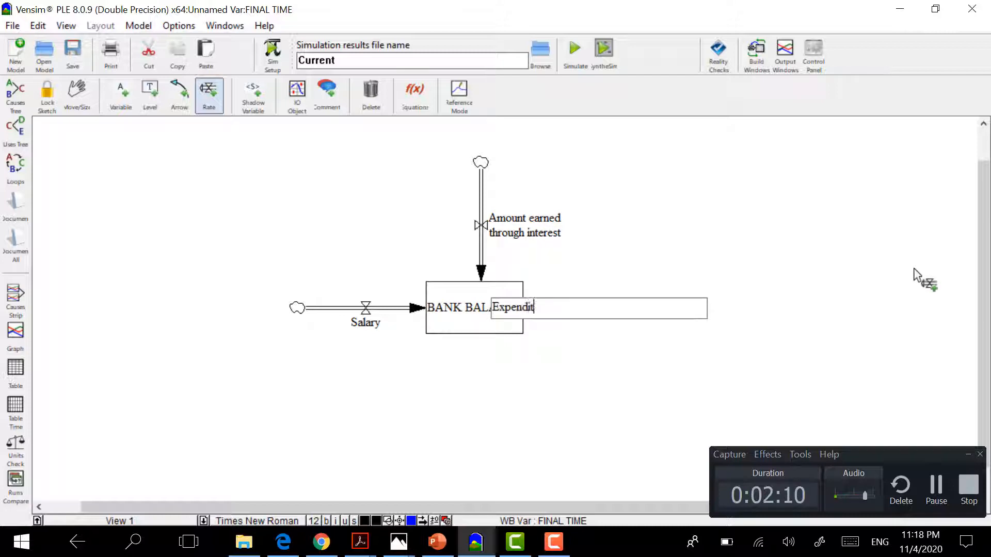
pyautogui.press('Return')
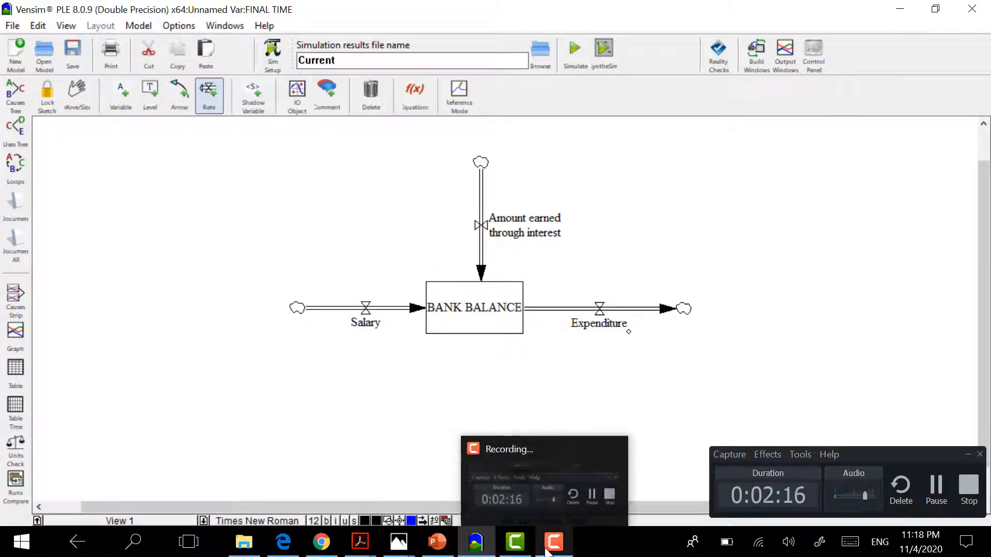
# Review the hand-drawn diagram in PowerPoint, and in Vensim add a variable named Interest rate beside the Amount earned through interest flow.
pyautogui.moveTo(407, 549)
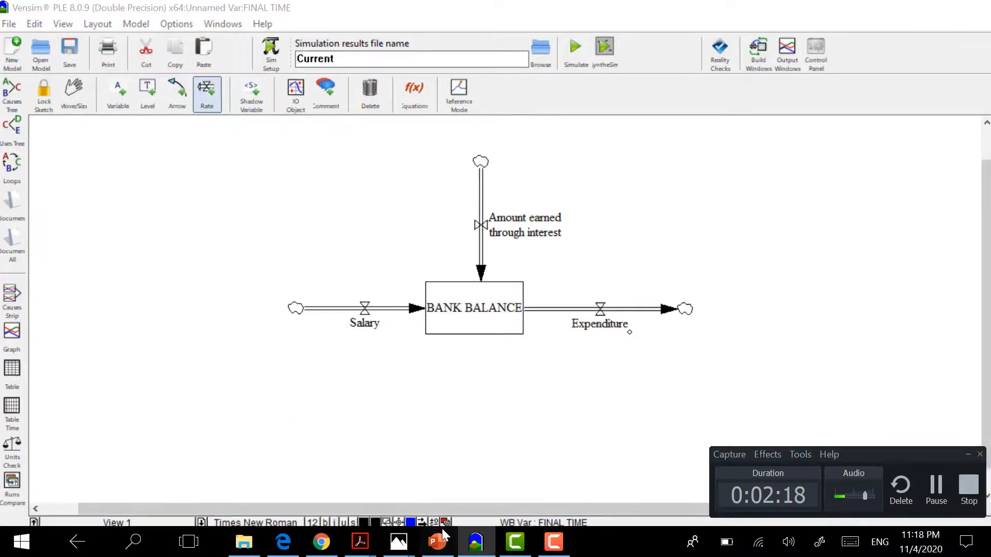
pyautogui.click(437, 542)
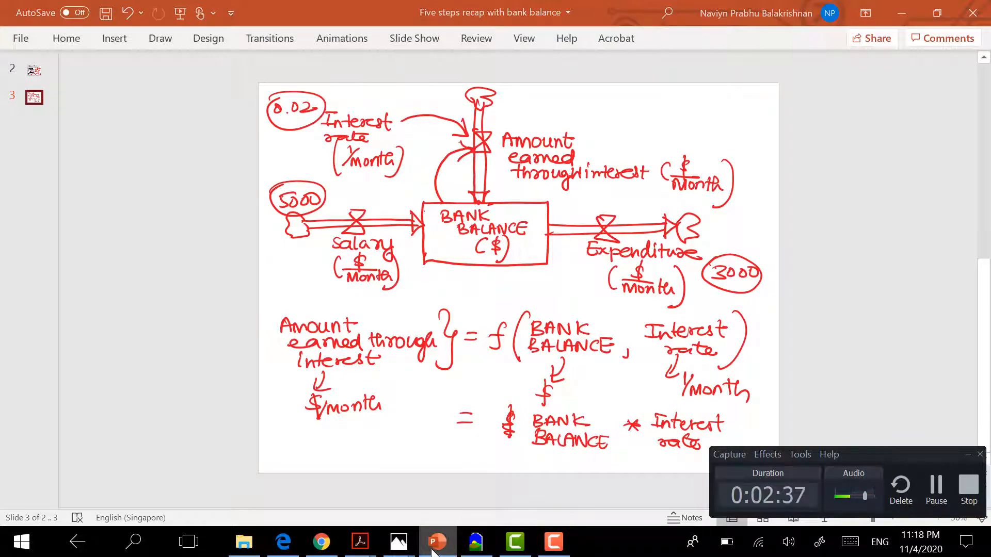
pyautogui.click(473, 545)
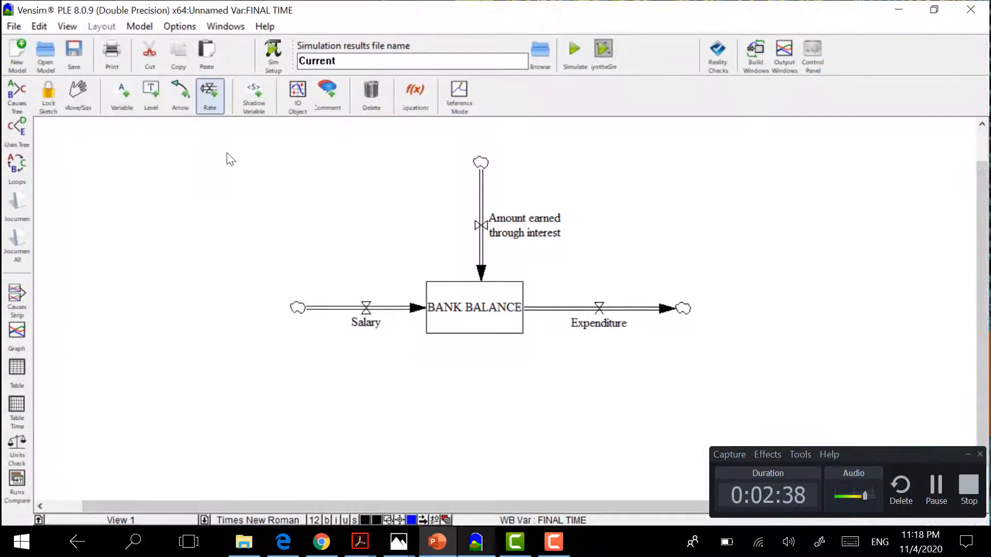
pyautogui.click(132, 95)
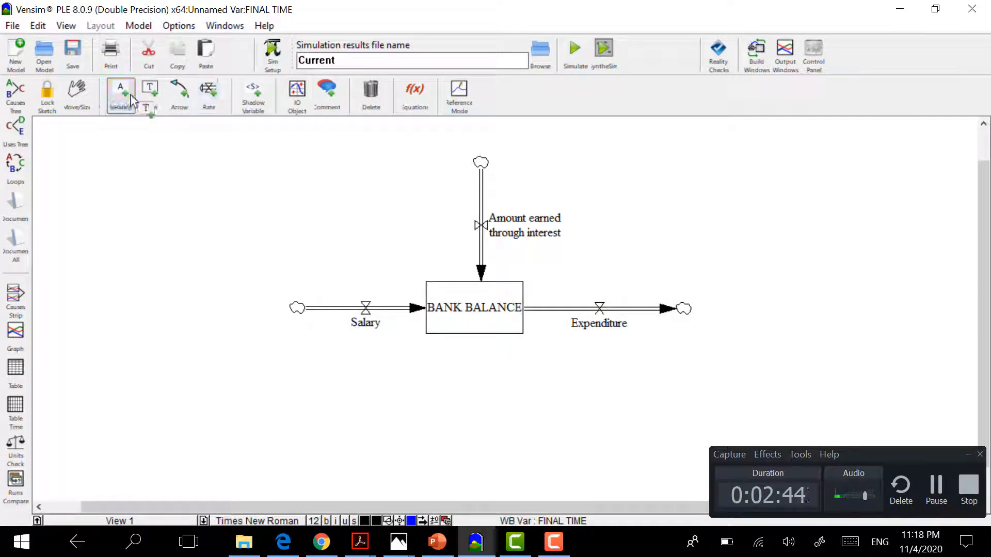
pyautogui.click(401, 210)
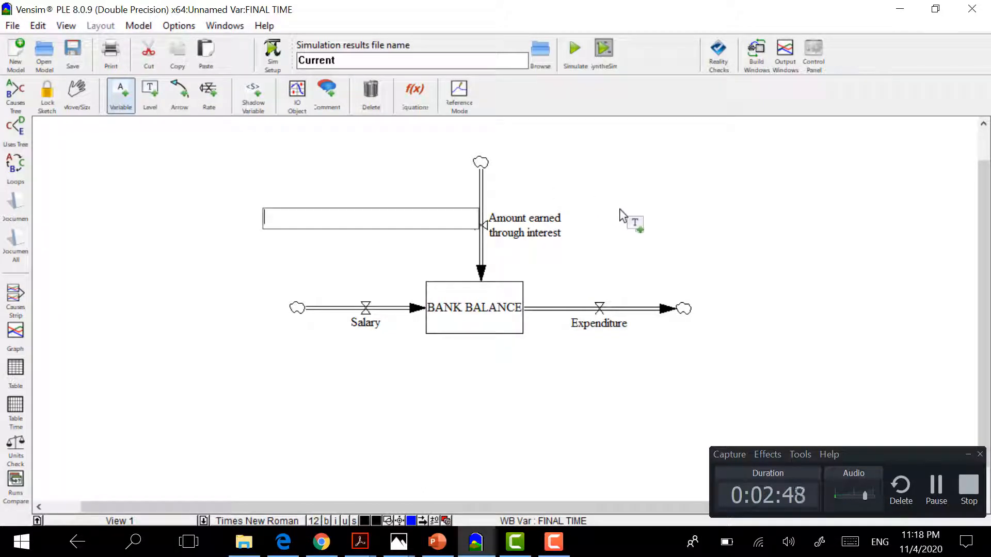
pyautogui.write('Inter')
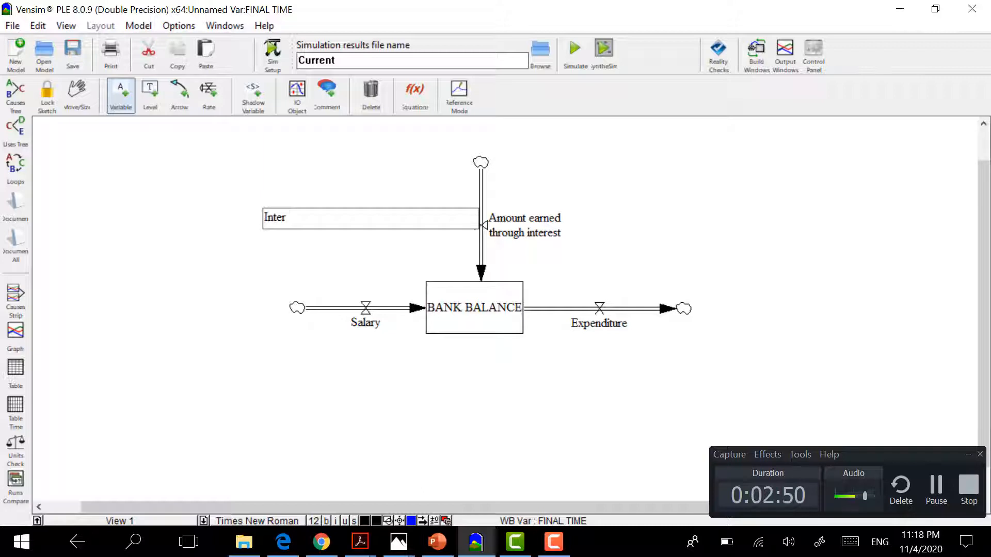
pyautogui.write('est rate')
pyautogui.press('Return')
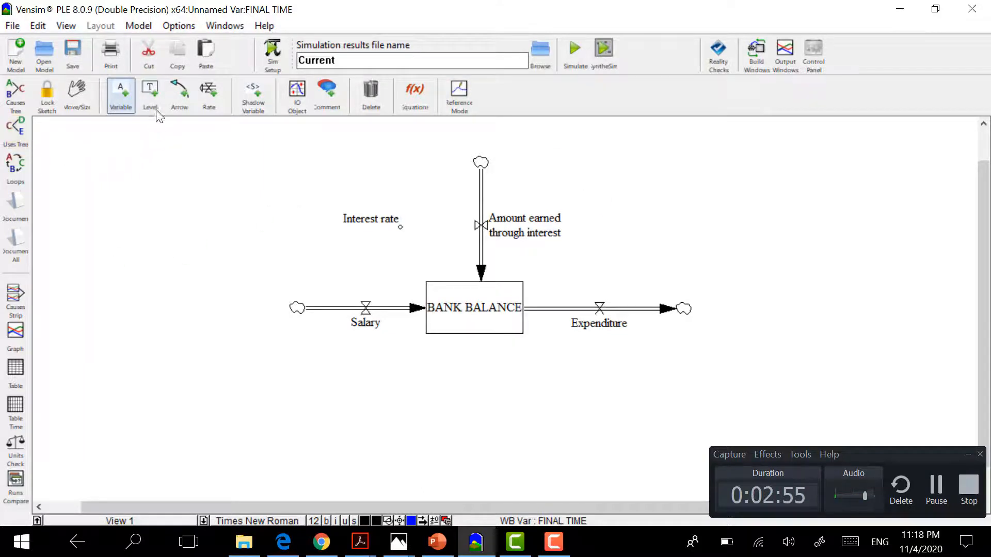
# Connect Interest rate and BANK BALANCE to Amount earned through interest with arrows, and bend both arrows into curves.
pyautogui.click(178, 103)
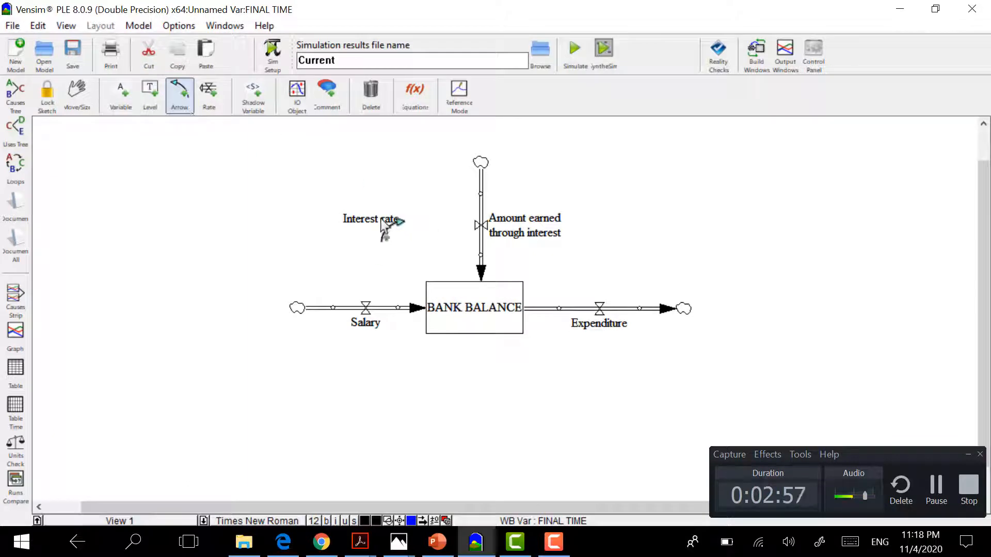
pyautogui.click(383, 221)
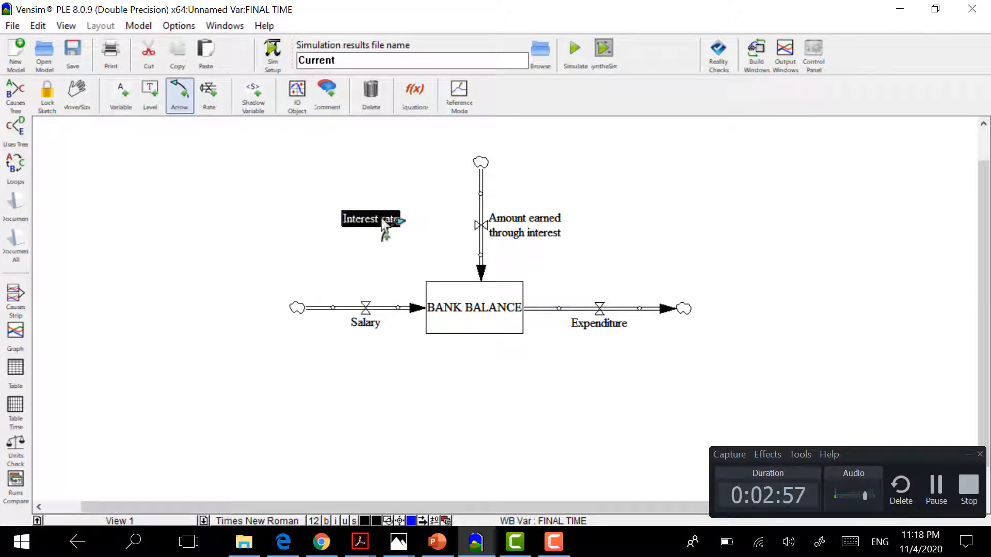
pyautogui.click(503, 234)
pyautogui.click(457, 307)
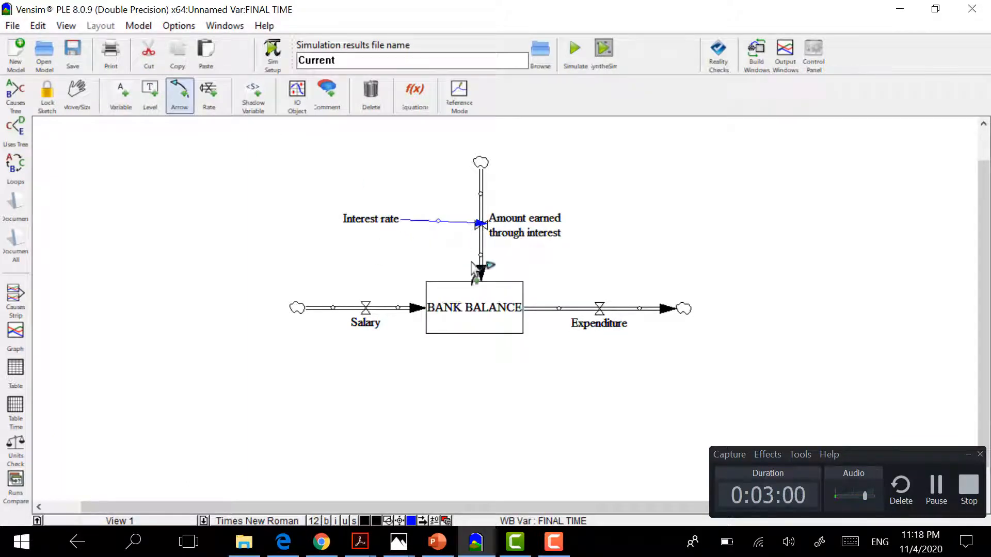
pyautogui.click(521, 233)
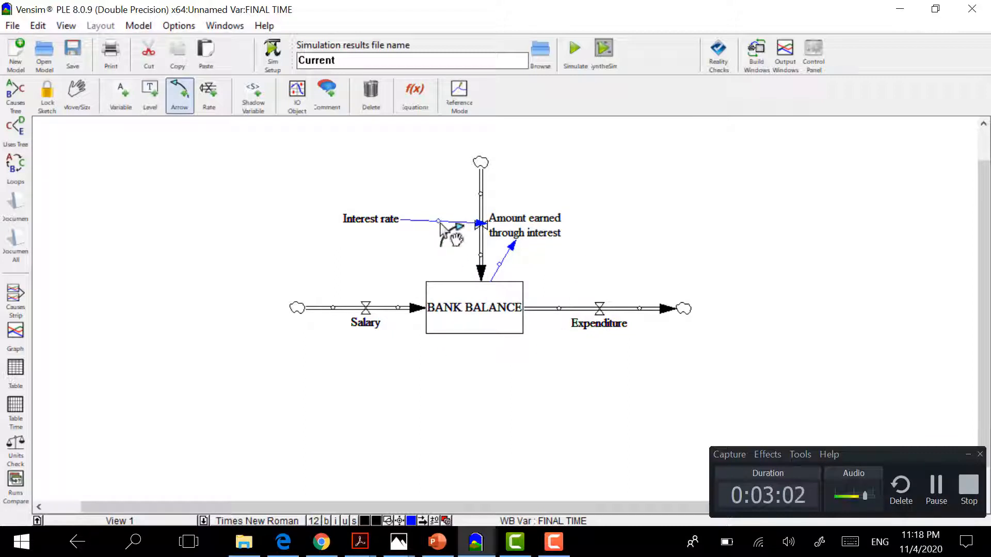
pyautogui.moveTo(437, 221); pyautogui.dragTo(450, 189)
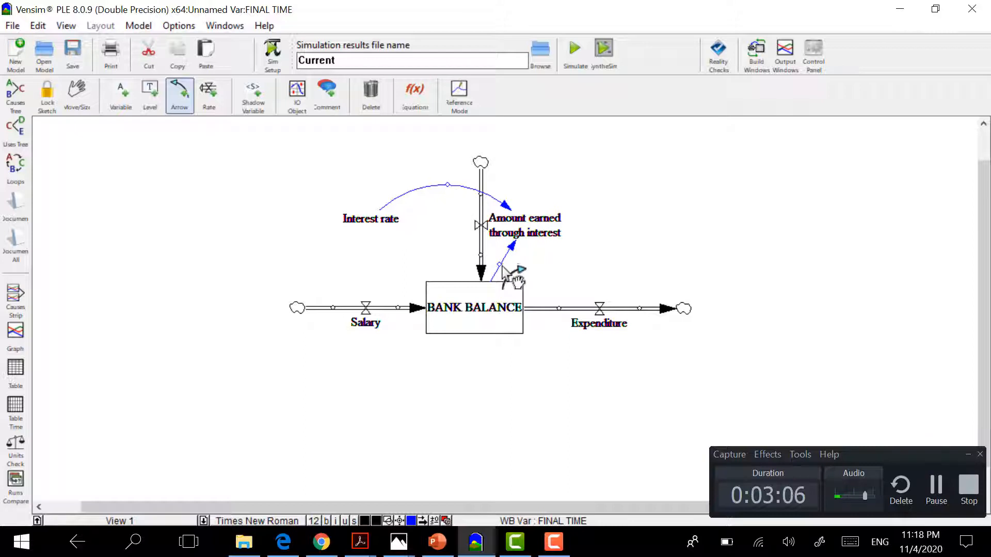
pyautogui.moveTo(500, 266); pyautogui.dragTo(552, 267)
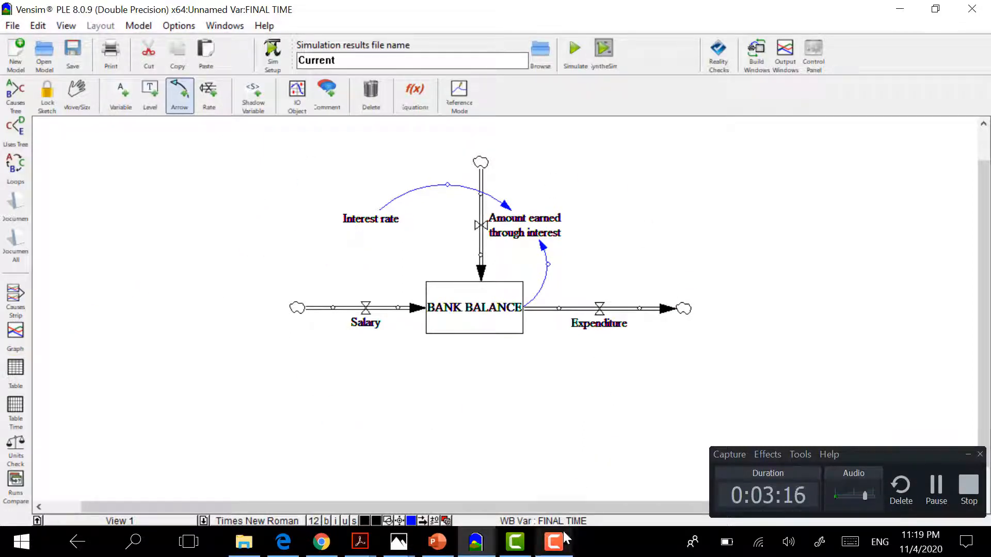
# Recheck the PowerPoint diagram, and in Vensim define the Salary equation as 5000 with units dollars/Month.
pyautogui.click(437, 542)
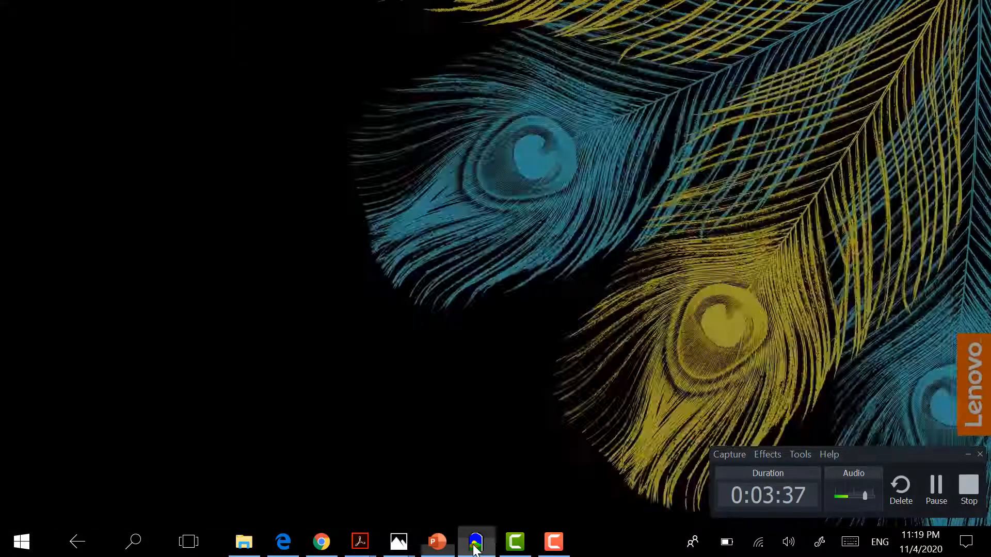
pyautogui.click(476, 474)
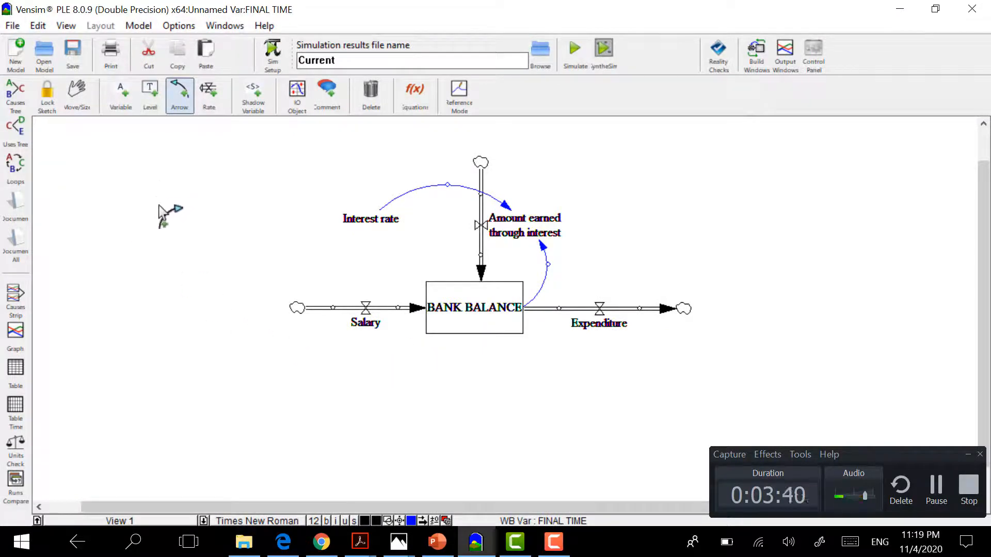
pyautogui.click(411, 96)
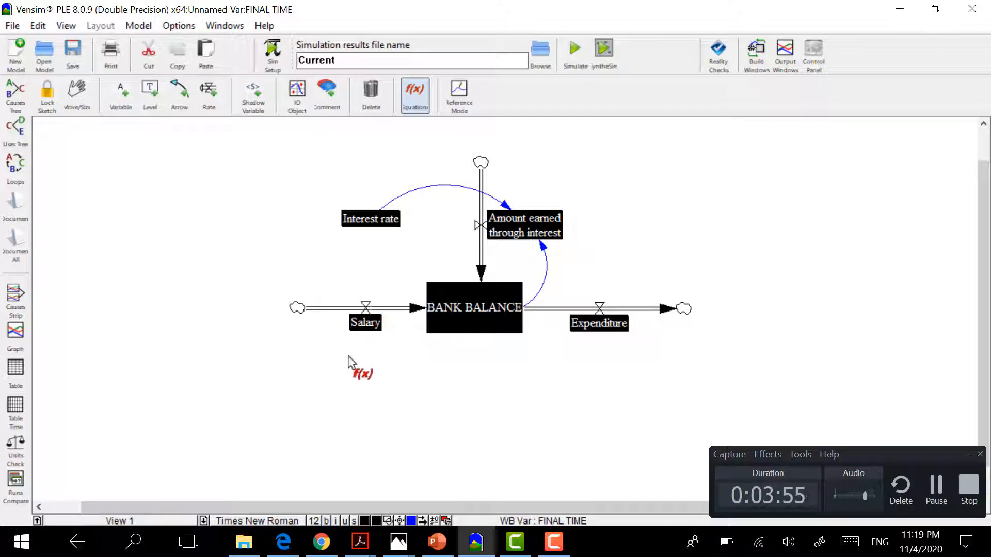
pyautogui.click(369, 322)
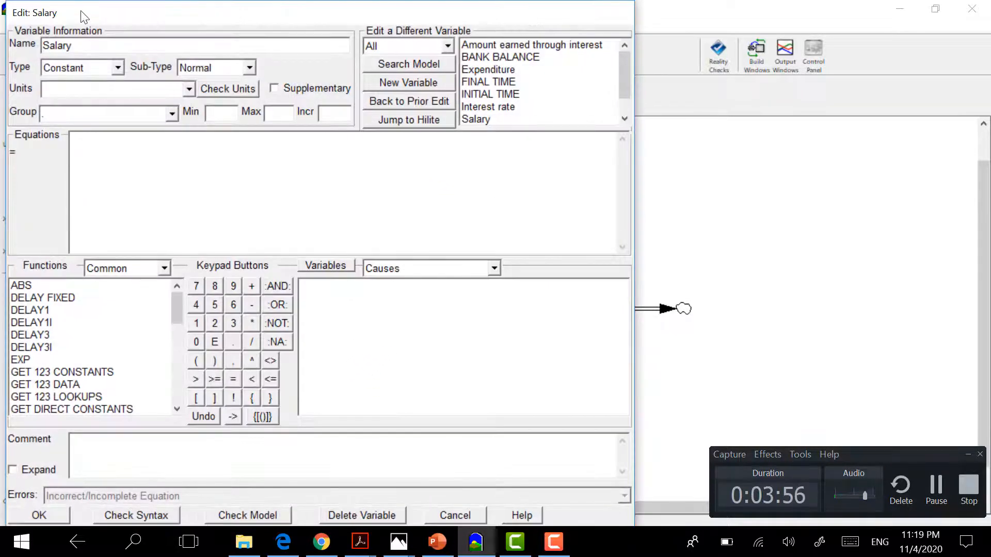
pyautogui.moveTo(79, 15); pyautogui.dragTo(325, 41)
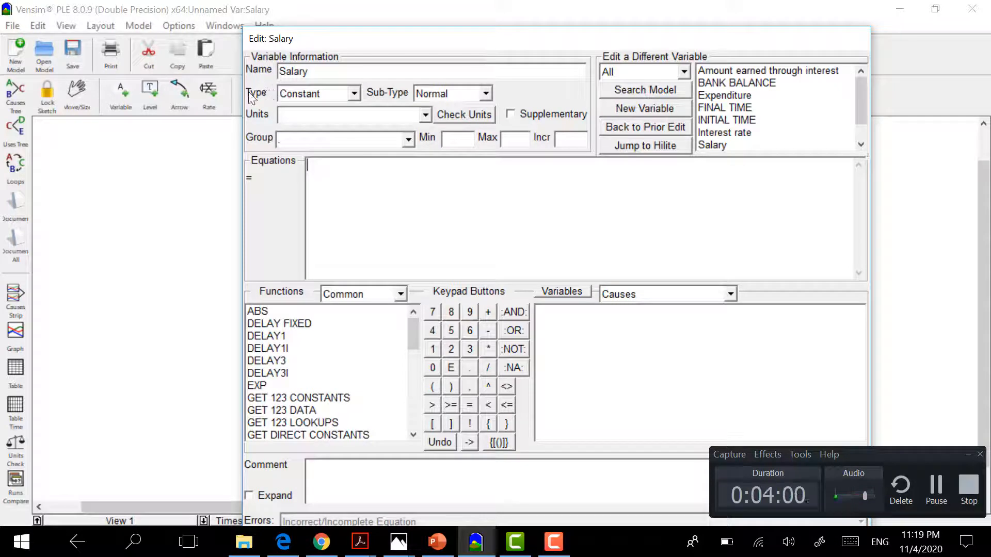
pyautogui.click(311, 113)
pyautogui.write('dollars')
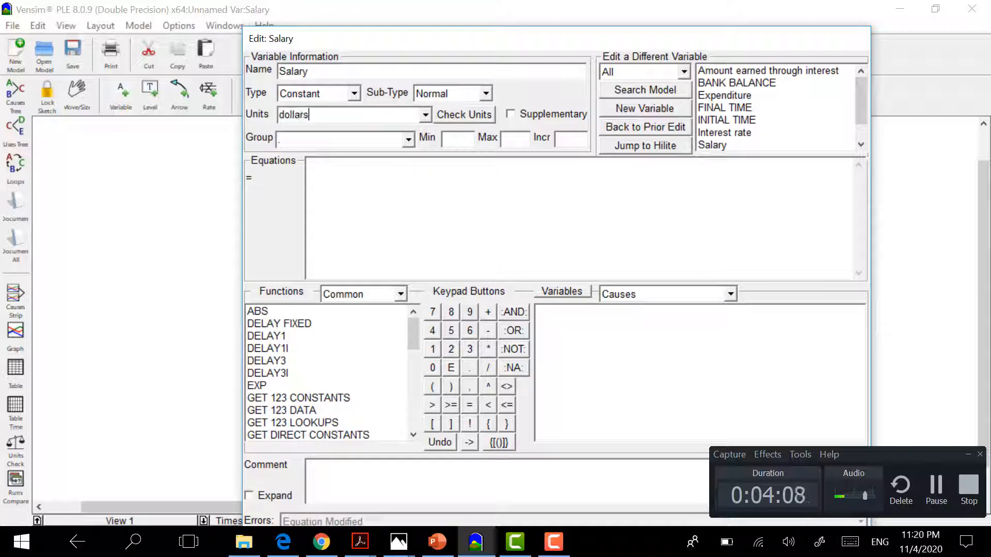
pyautogui.write('/Month')
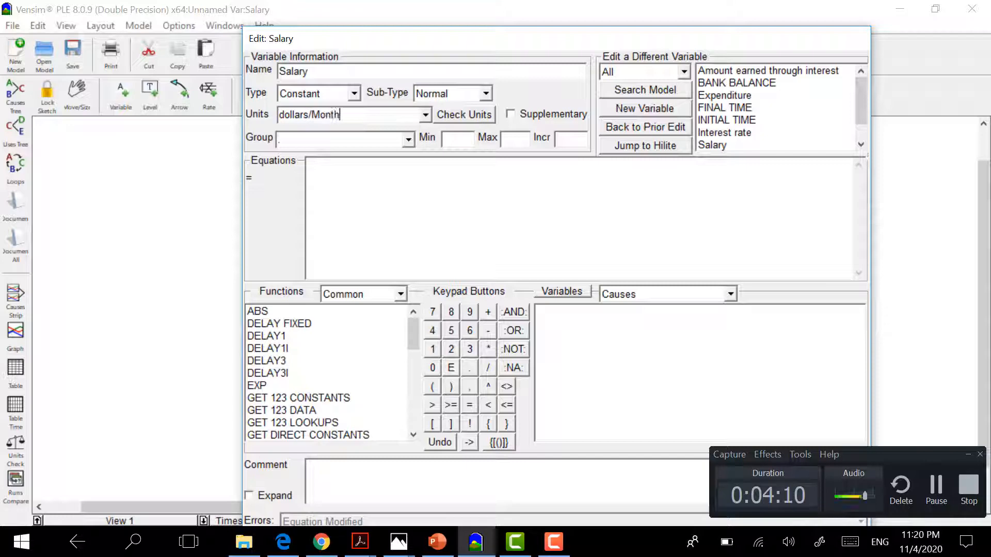
pyautogui.click(420, 218)
pyautogui.write('5000')
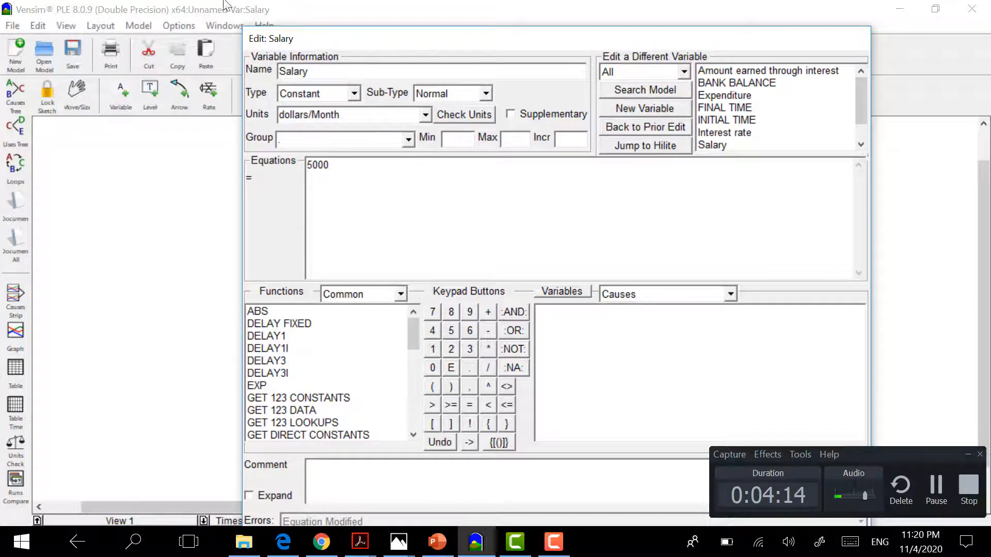
pyautogui.moveTo(370, 40); pyautogui.dragTo(352, 13)
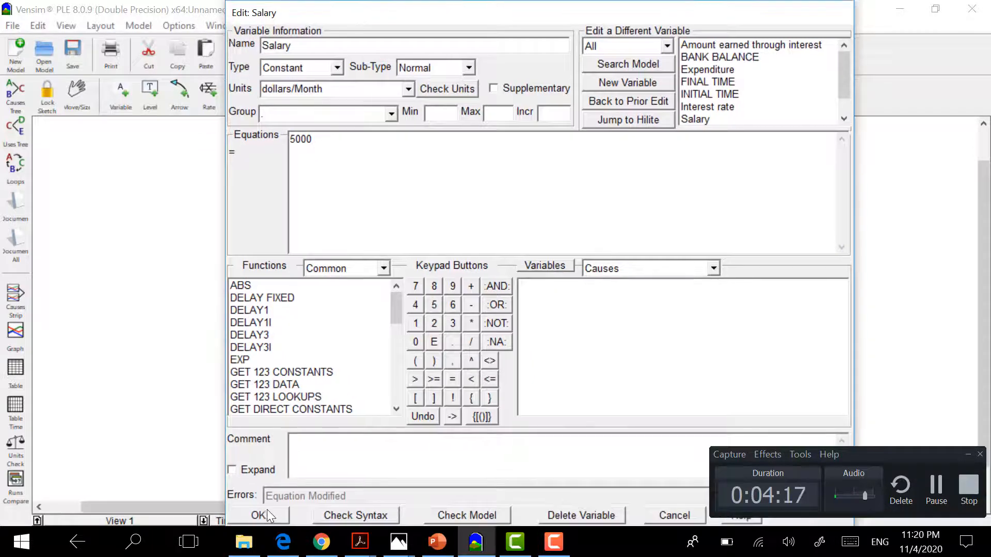
pyautogui.click(267, 510)
# Define the Expenditure equation as 3000 with units dollars/Month.
pyautogui.click(622, 324)
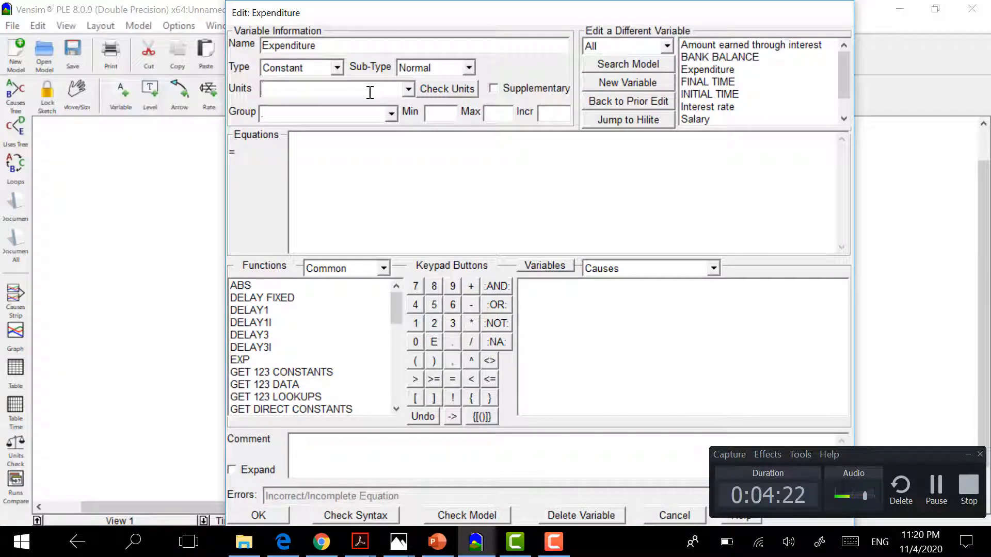
pyautogui.click(408, 93)
pyautogui.click(395, 123)
pyautogui.click(500, 156)
pyautogui.write('3000')
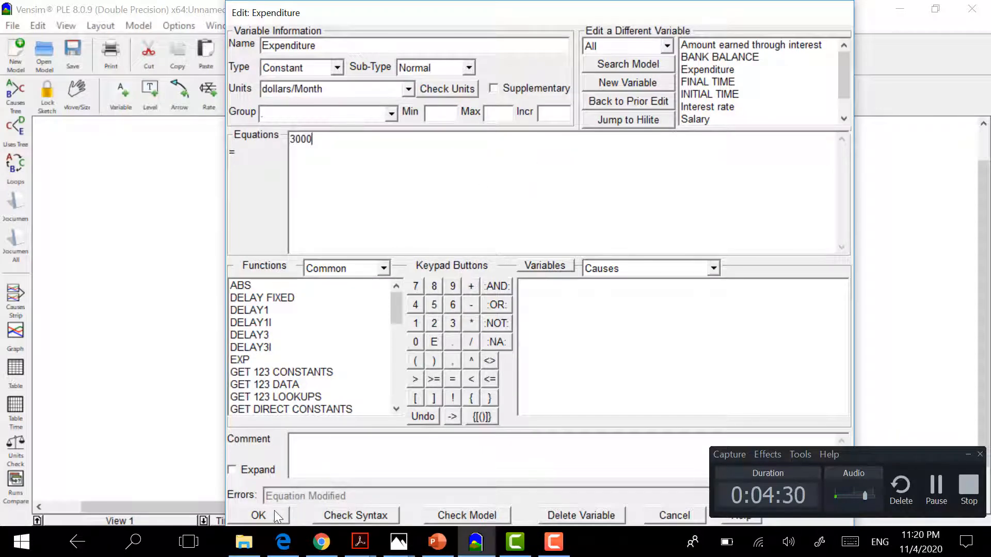
pyautogui.click(277, 517)
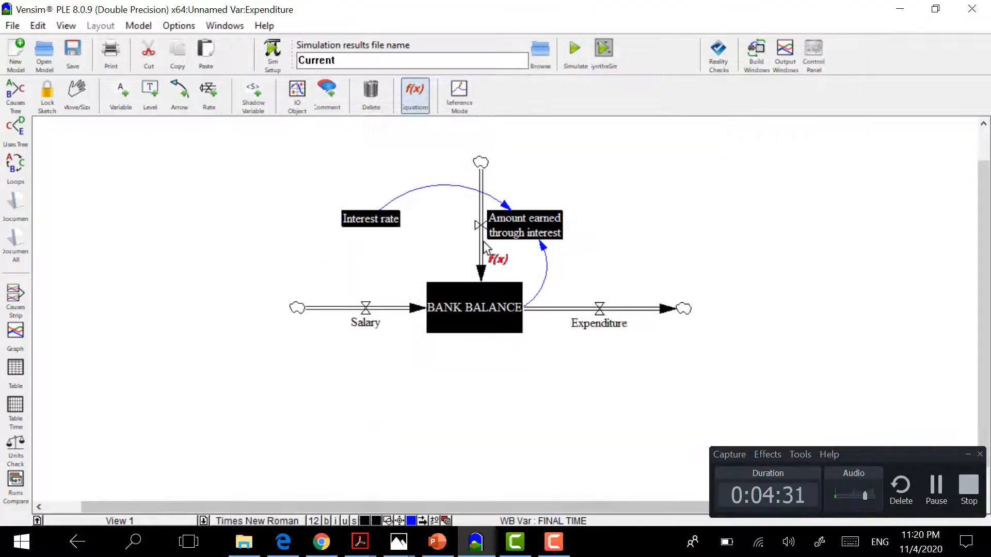
# Define the Interest rate equation as 0.02 with units 1/Month.
pyautogui.moveTo(383, 220); pyautogui.dragTo(379, 219)
pyautogui.click(373, 226)
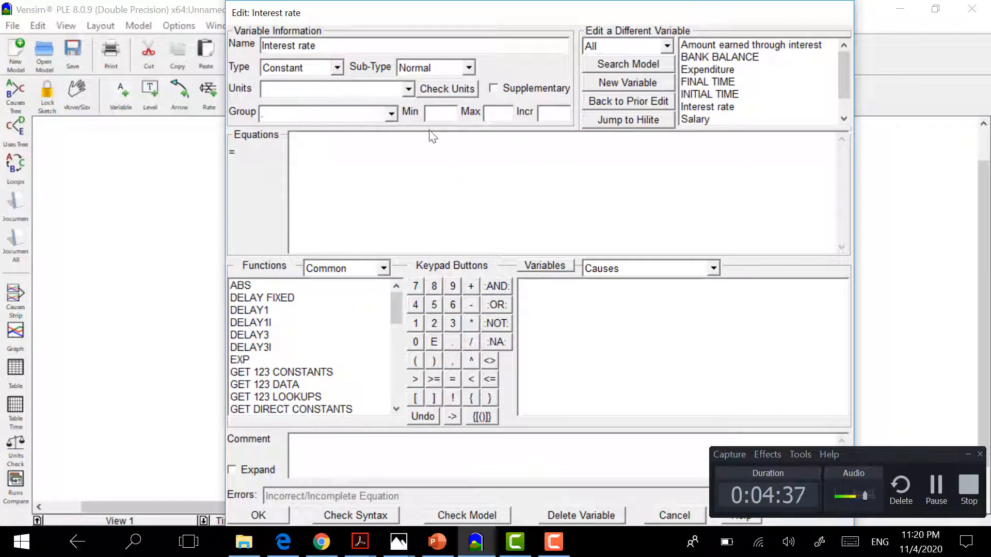
pyautogui.write('1/M')
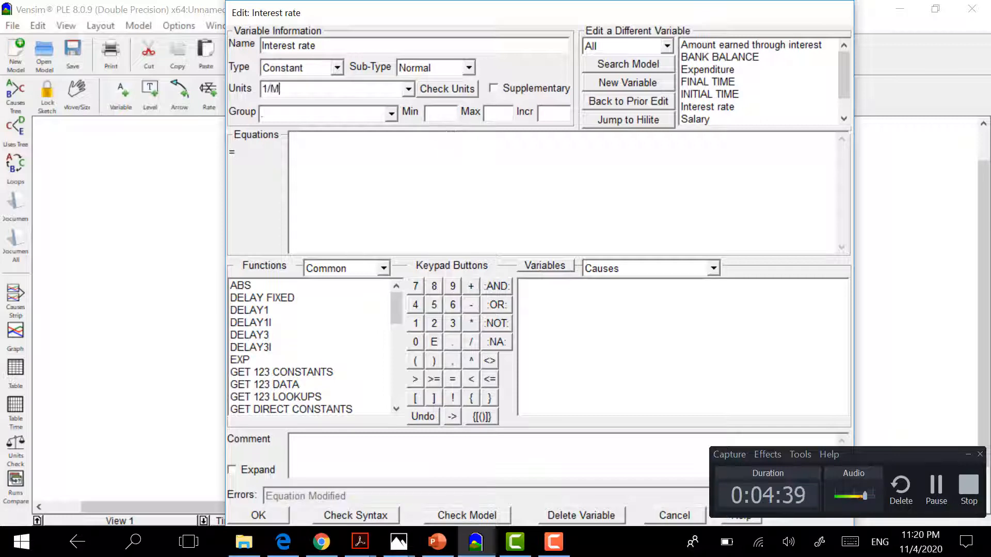
pyautogui.write('onth')
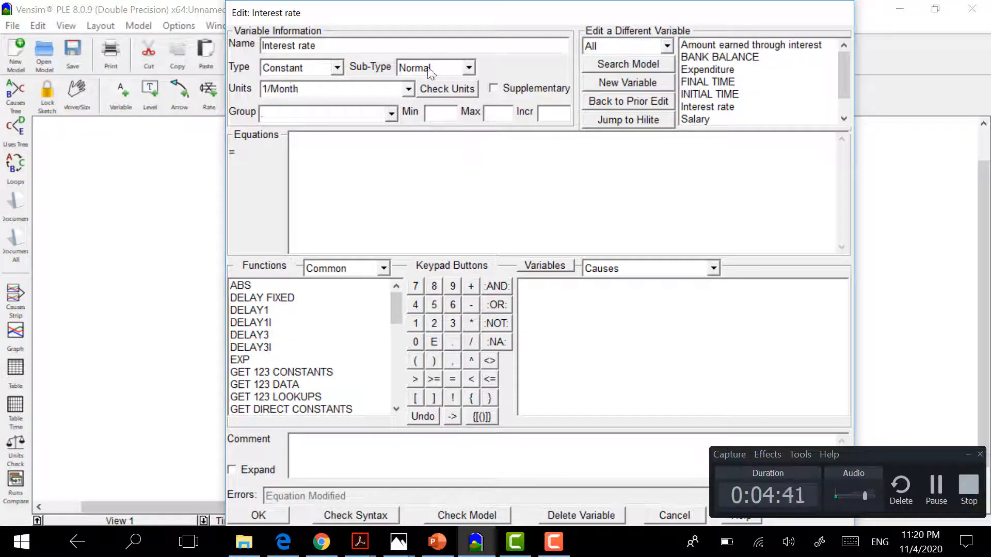
pyautogui.click(433, 139)
pyautogui.write('0.02')
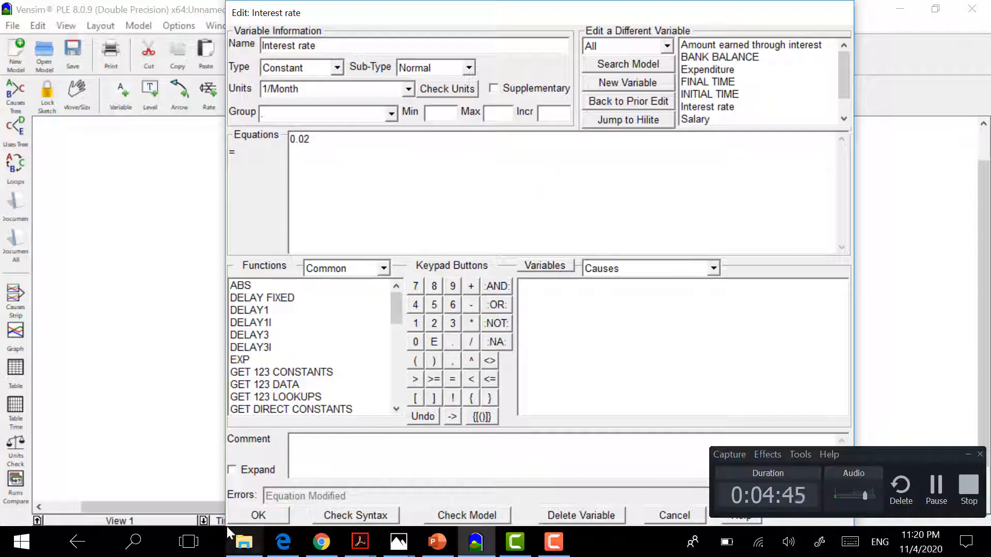
pyautogui.click(262, 522)
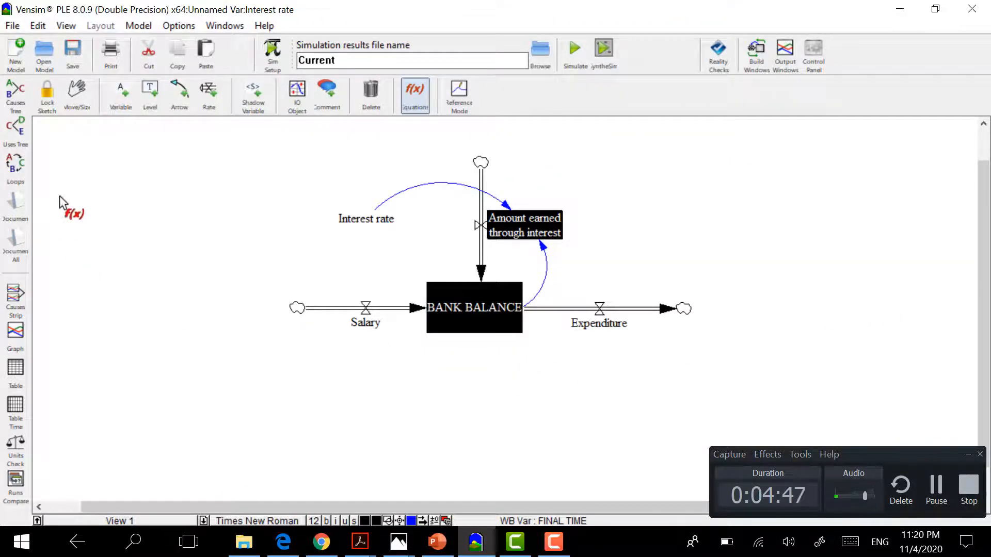
# Define the Amount earned through interest equation as BANK BALANCE*Interest rate with units dollars/Month.
pyautogui.click(533, 233)
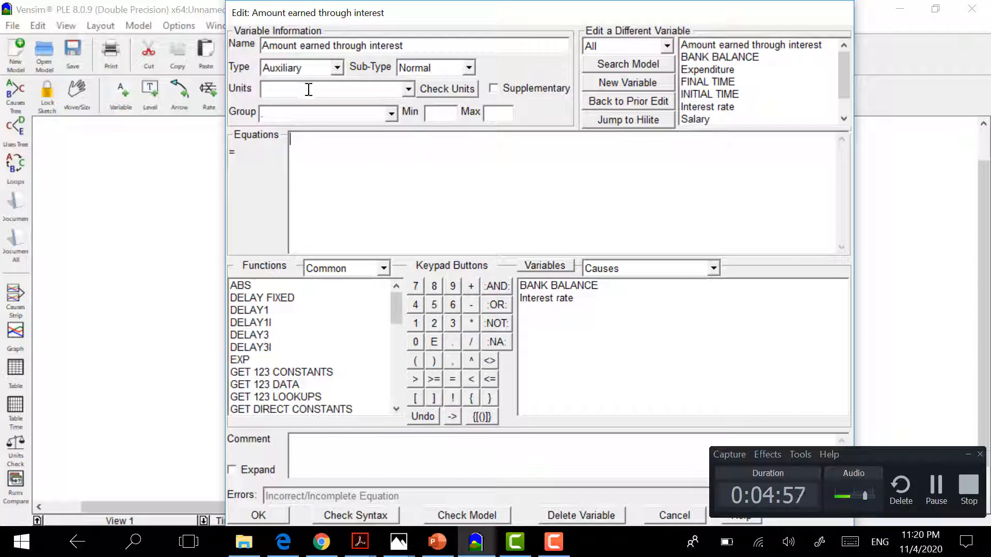
pyautogui.click(407, 90)
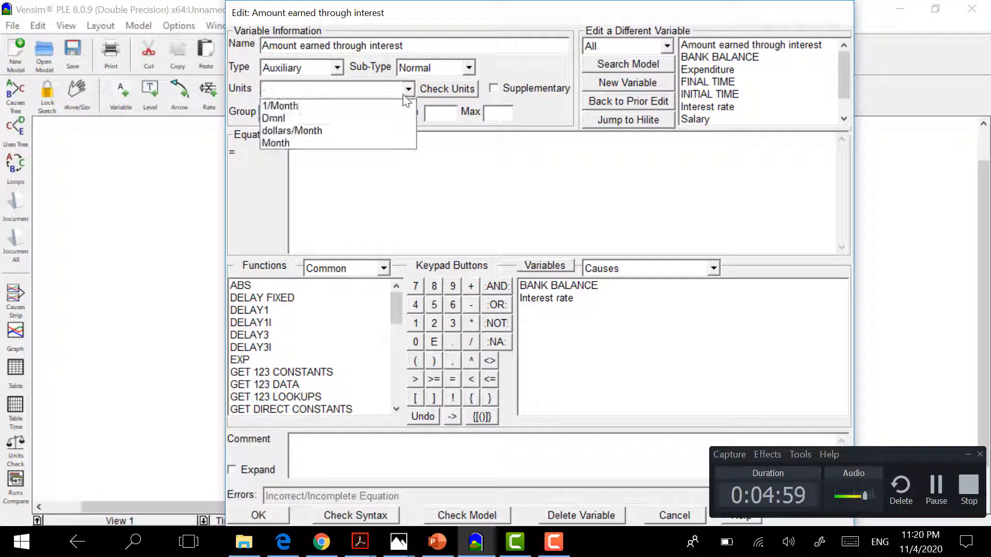
pyautogui.click(380, 132)
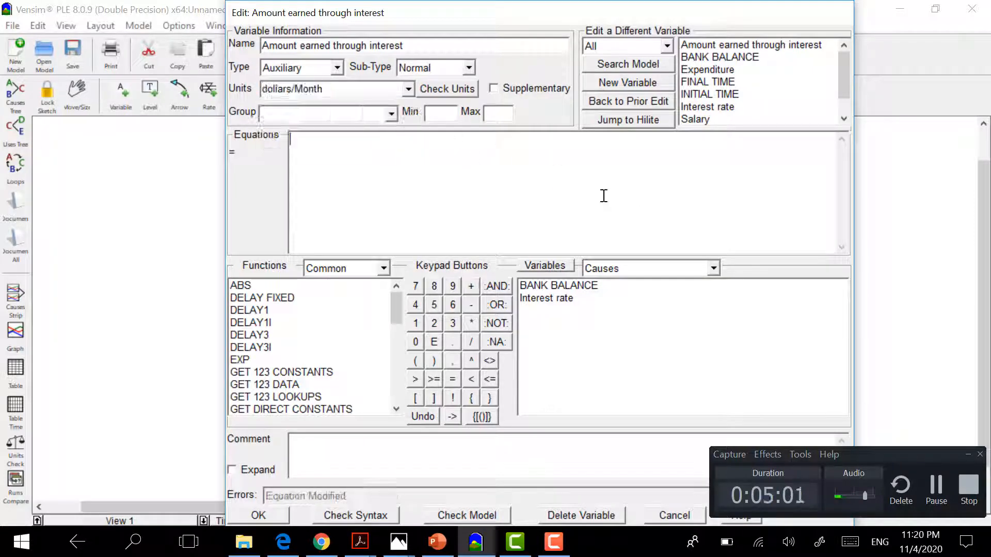
pyautogui.click(562, 287)
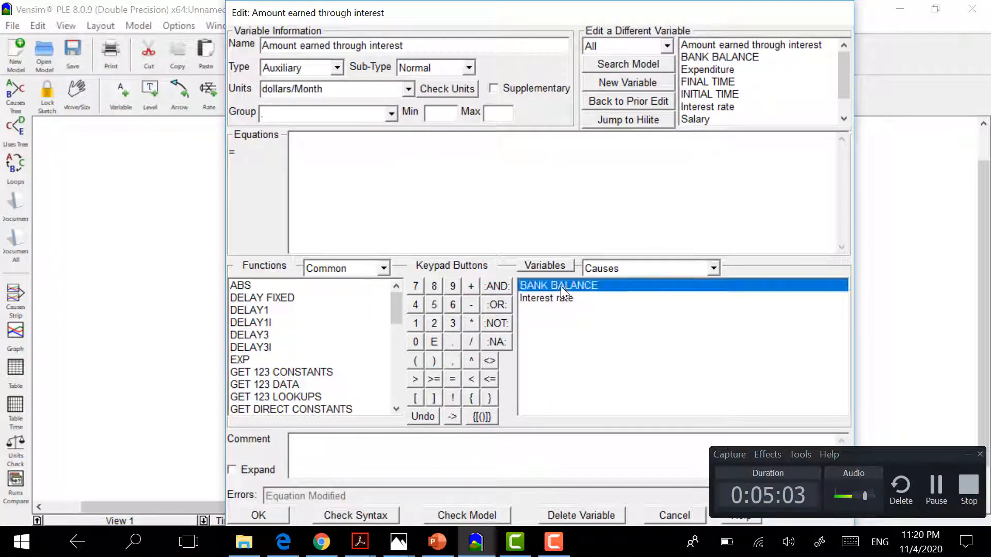
pyautogui.click(472, 323)
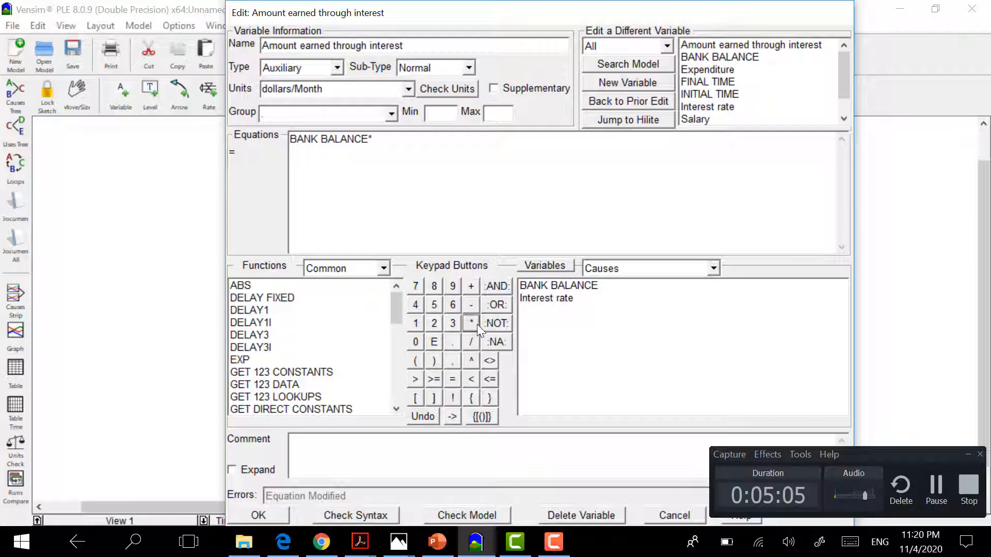
pyautogui.click(550, 299)
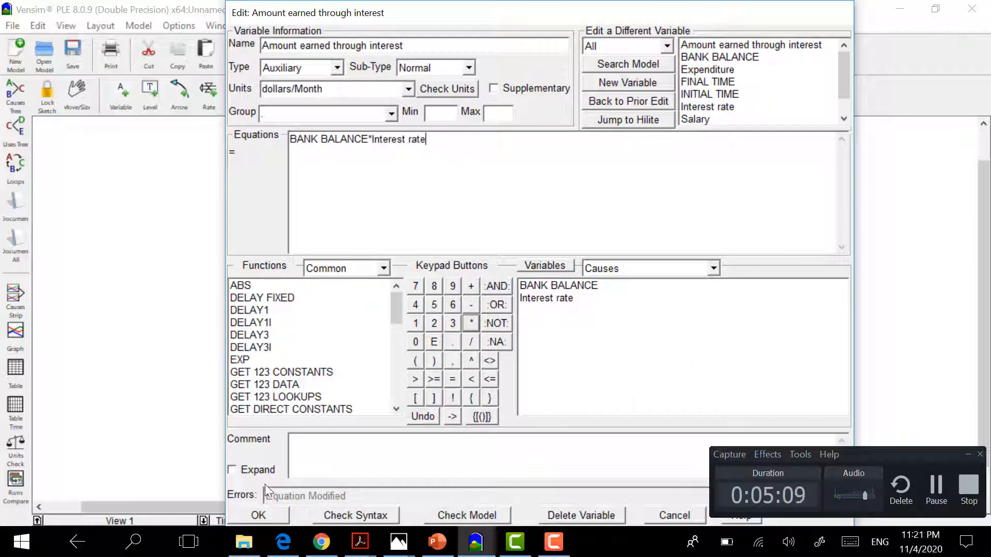
pyautogui.click(275, 514)
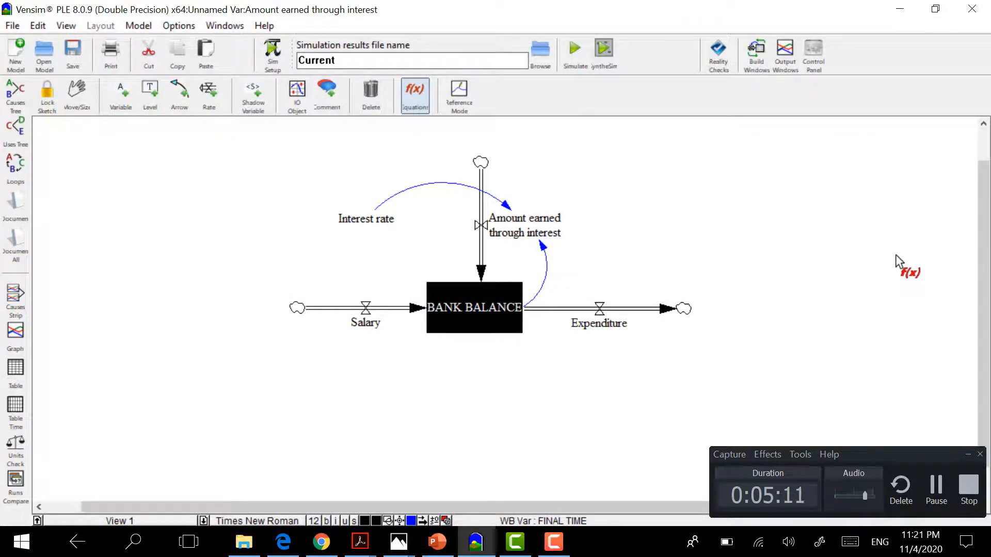
# Define the BANK BALANCE level with units dollars and an initial value of 1000.
pyautogui.click(493, 298)
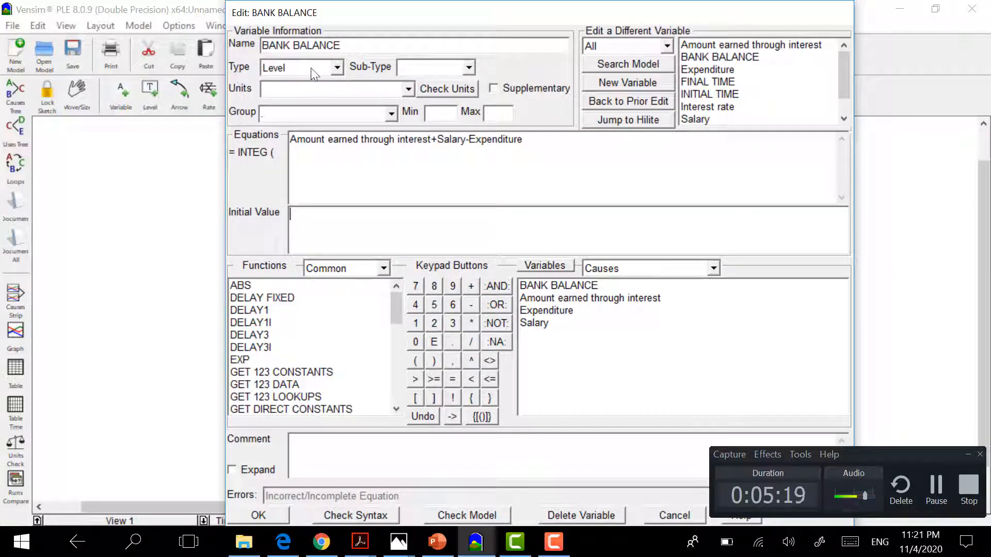
pyautogui.click(326, 88)
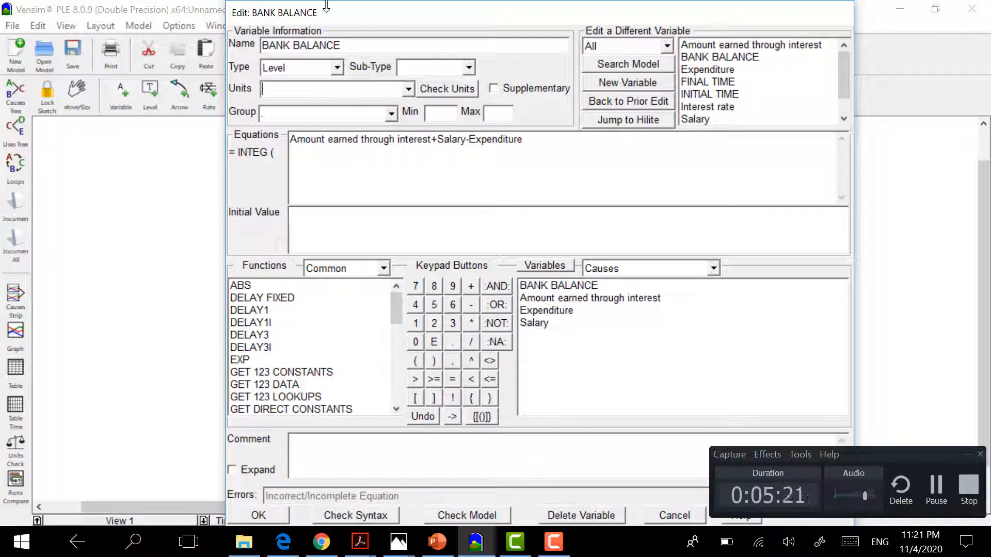
pyautogui.write('dollars')
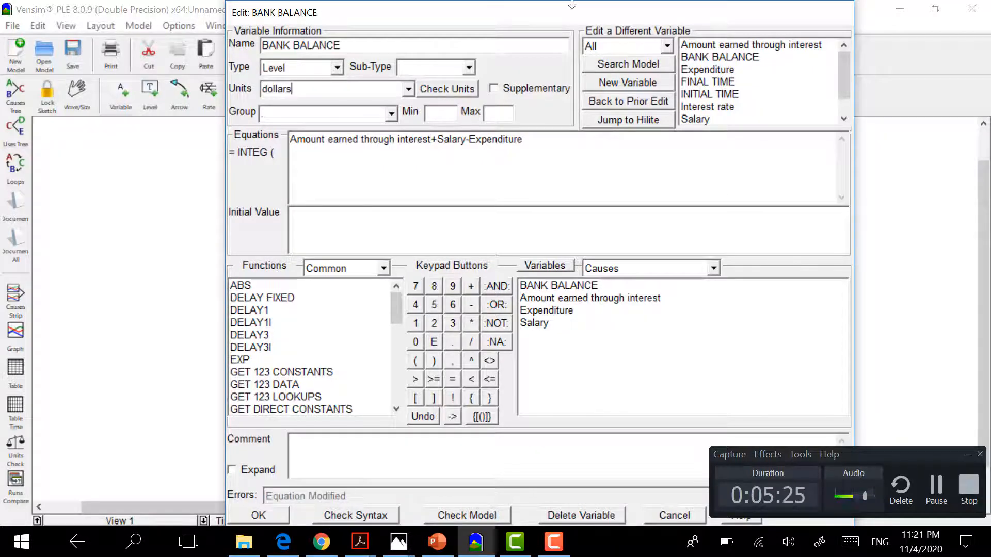
pyautogui.moveTo(537, 15); pyautogui.dragTo(825, 15)
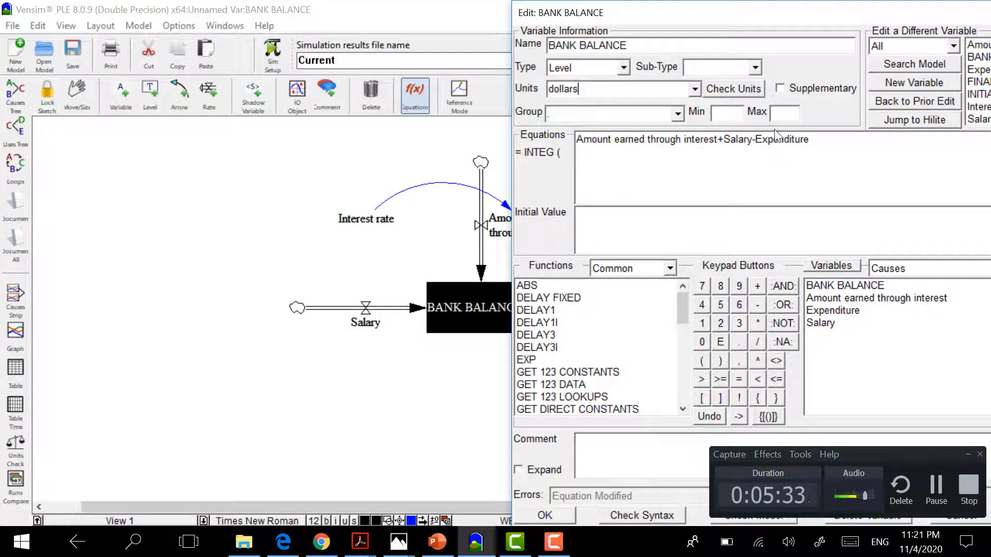
pyautogui.moveTo(751, 16); pyautogui.dragTo(503, 15)
pyautogui.click(477, 228)
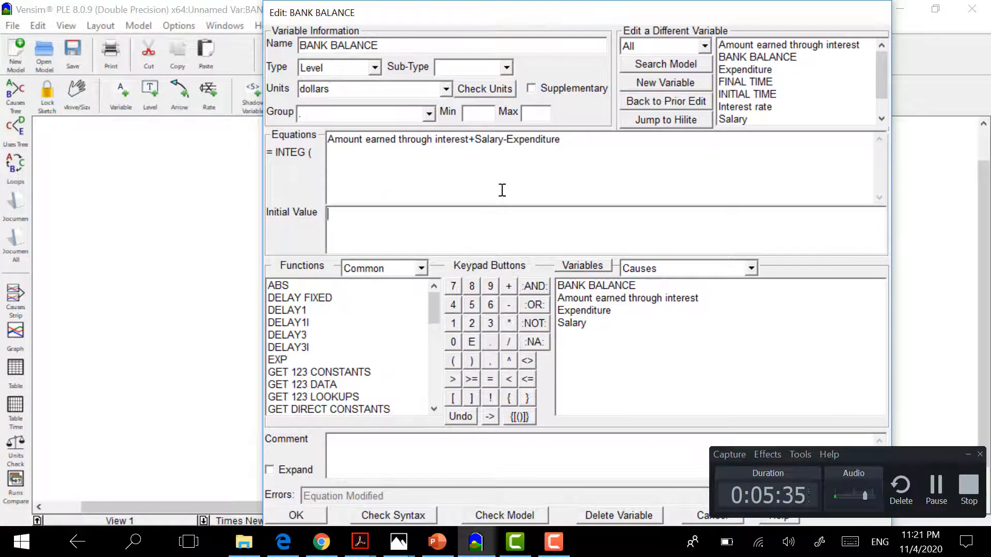
pyautogui.write('1000')
pyautogui.click(304, 517)
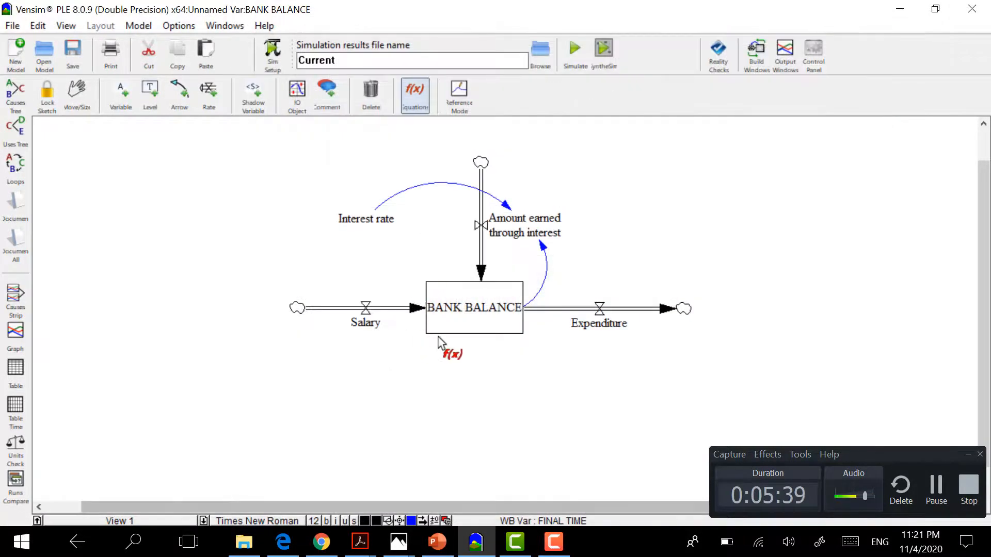